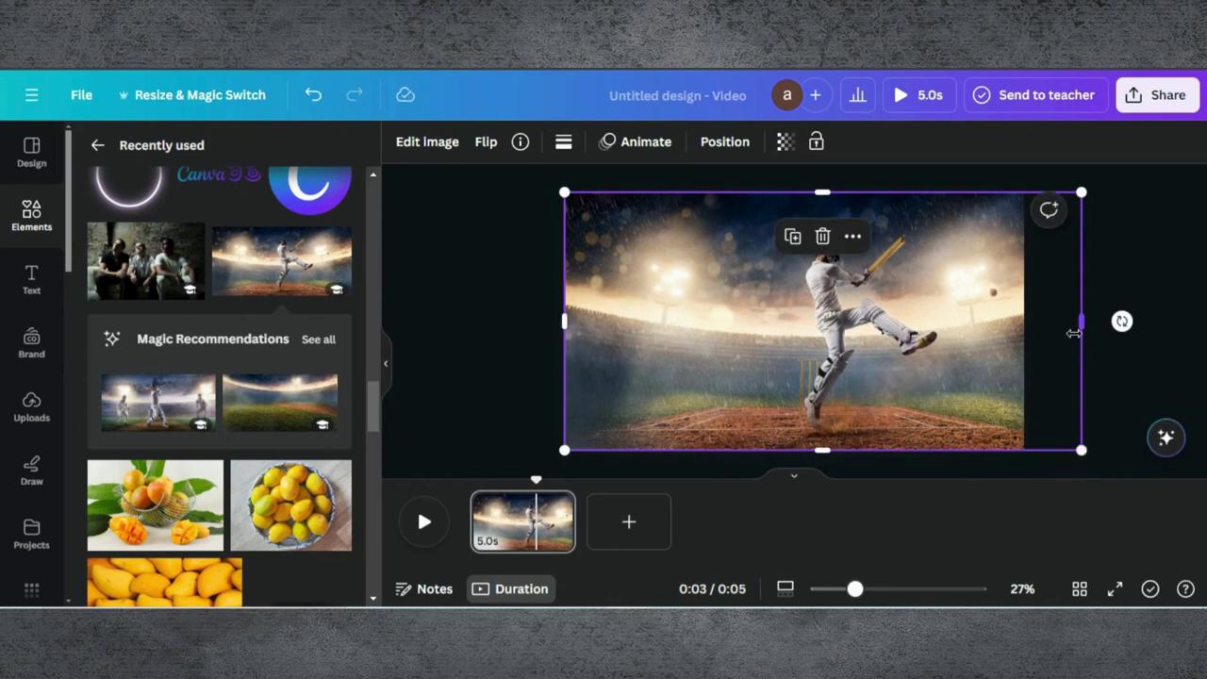
Fit the cricket batsman photo to the page so its left and right edges align with the page edges
{"action": "left_click_drag", "start_coordinate": [981, 325], "coordinate": [960, 326]}
{"action": "left_click_drag", "start_coordinate": [1061, 318], "coordinate": [1024, 320]}
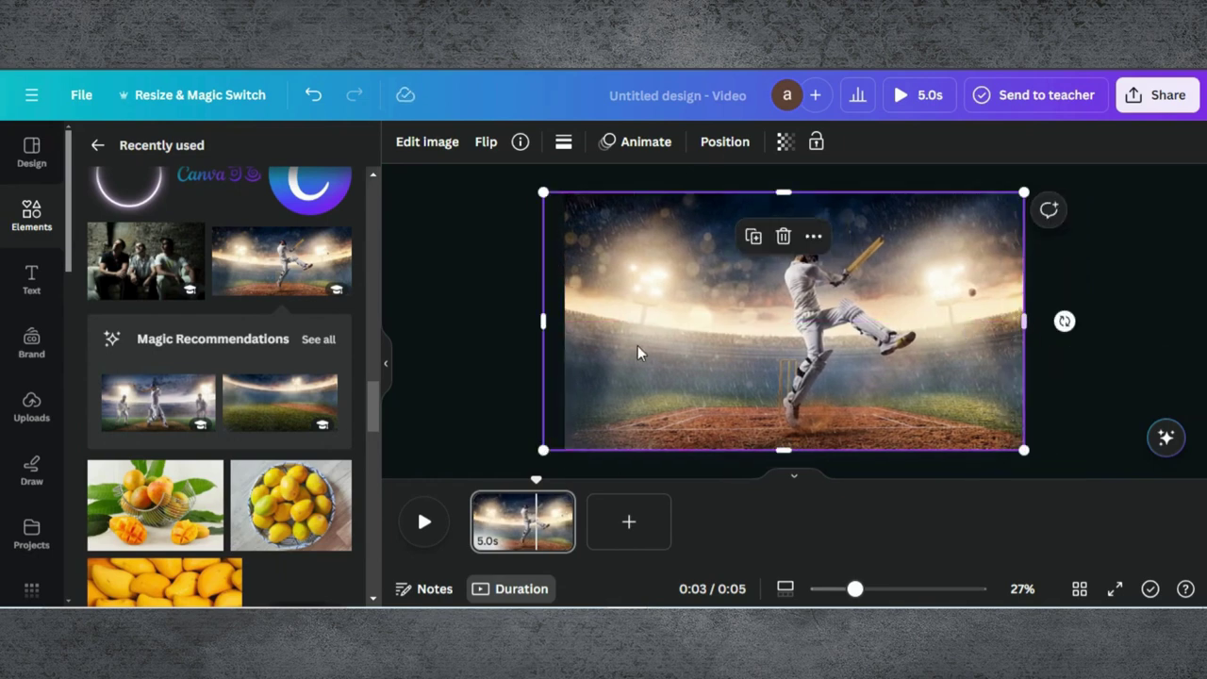
{"action": "left_click_drag", "start_coordinate": [544, 323], "coordinate": [564, 323]}
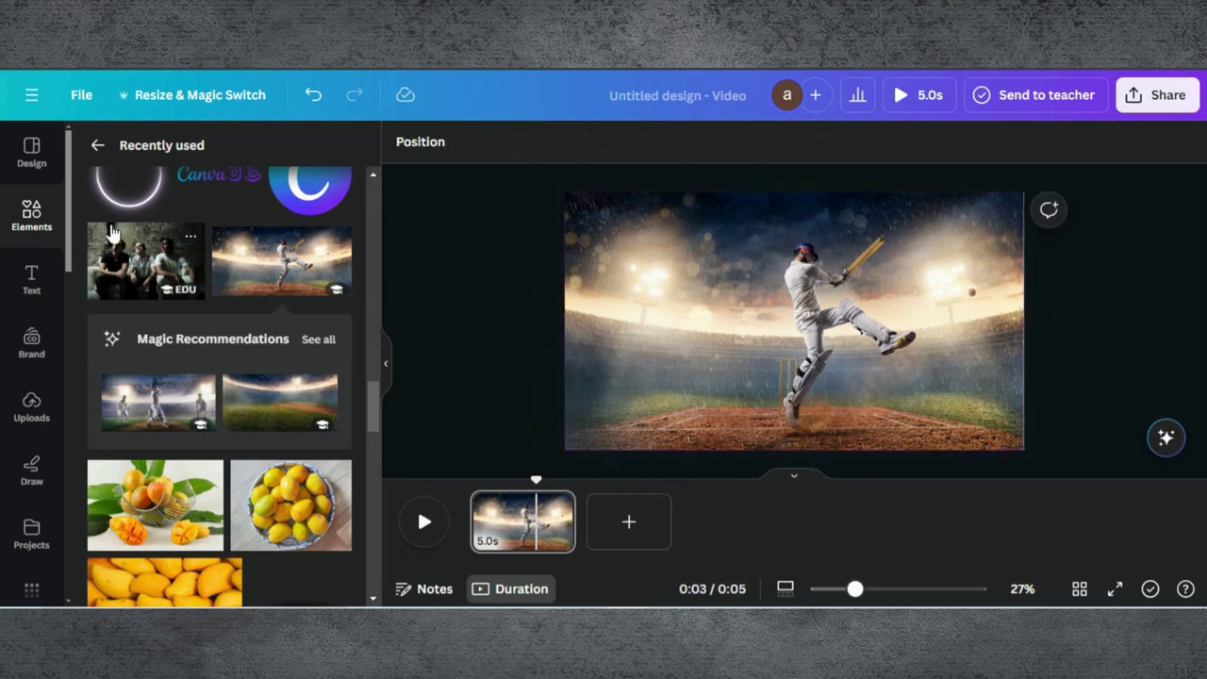
Search the elements for "curve", limit the results to graphics, and add the thick arc band to the page
{"action": "left_click", "coordinate": [96, 148]}
{"action": "left_click", "coordinate": [132, 152]}
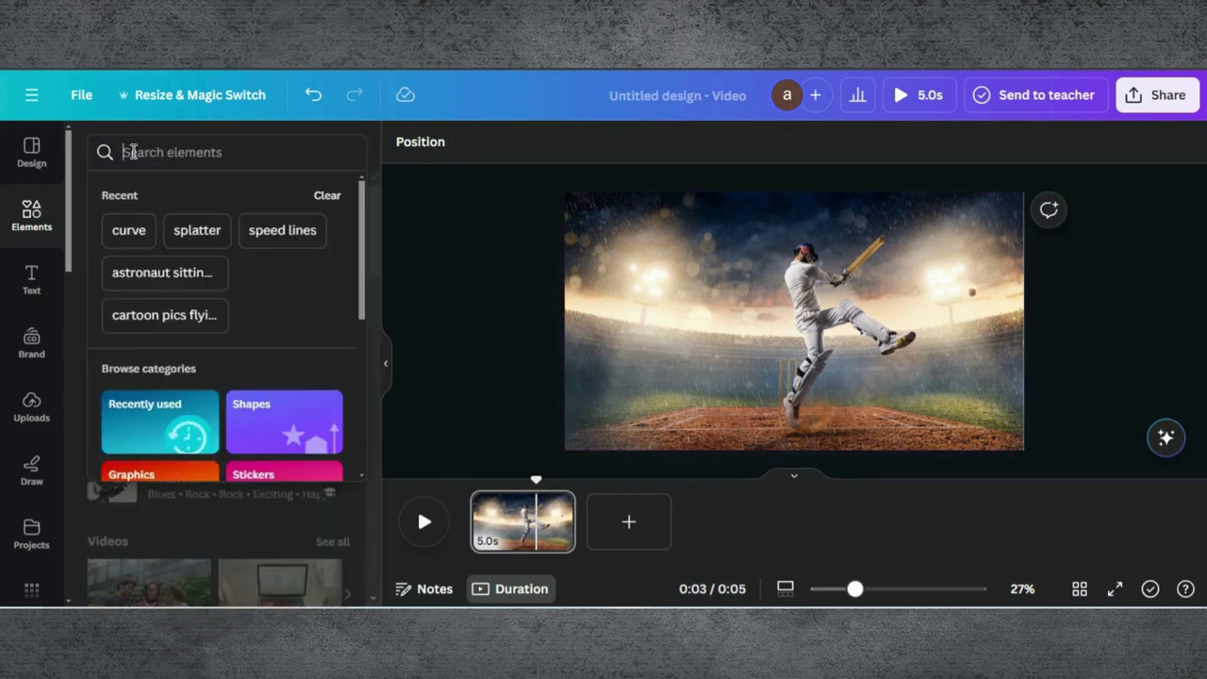
{"action": "type", "text": "curve"}
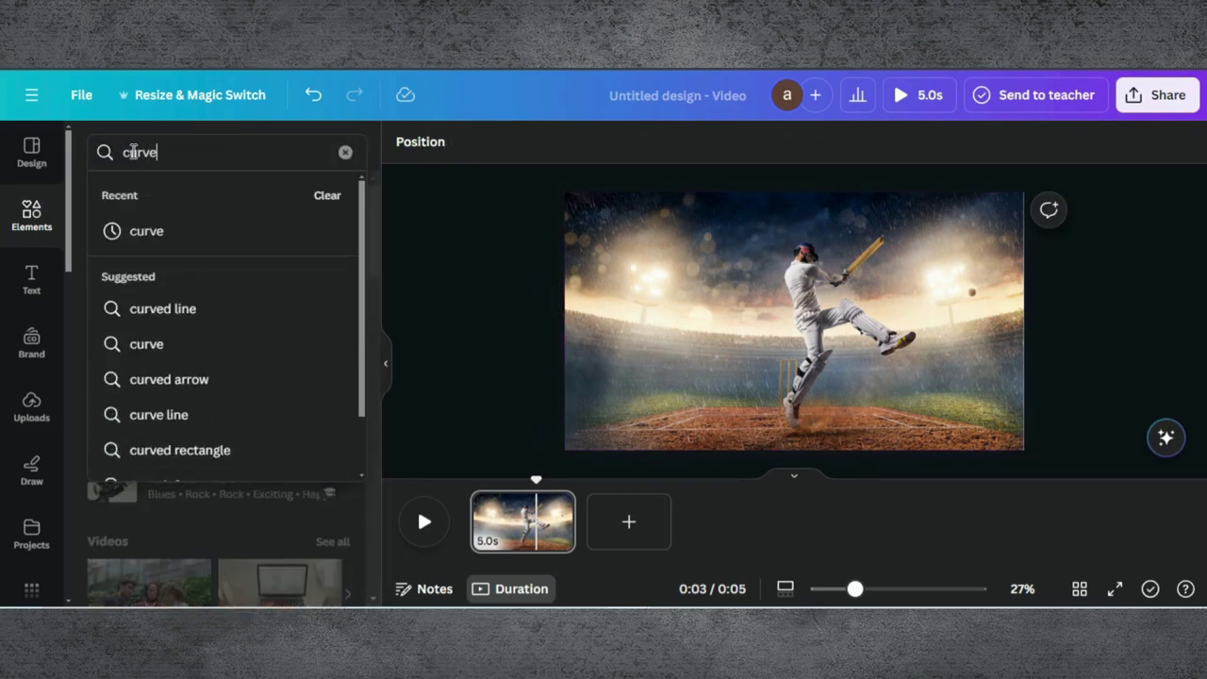
{"action": "key", "text": "Return"}
{"action": "left_click", "coordinate": [151, 194]}
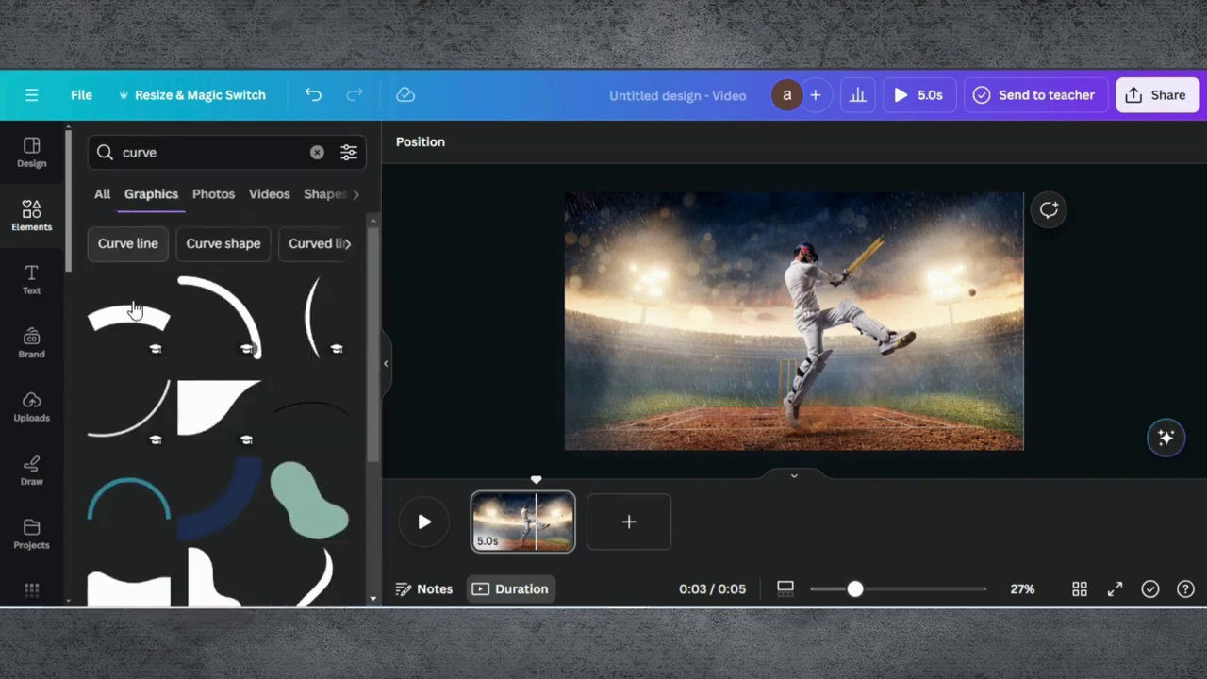
{"action": "left_click", "coordinate": [135, 311]}
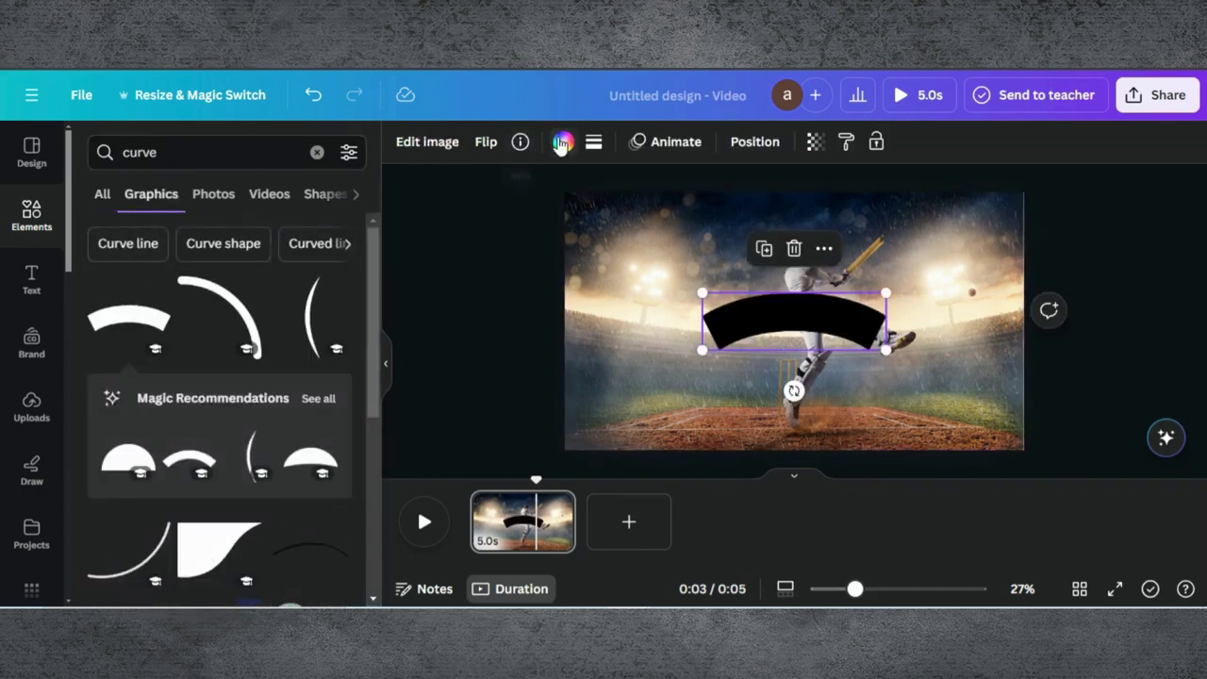
Recolor the arc band white and flip it vertically
{"action": "left_click", "coordinate": [558, 143]}
{"action": "left_click", "coordinate": [192, 249]}
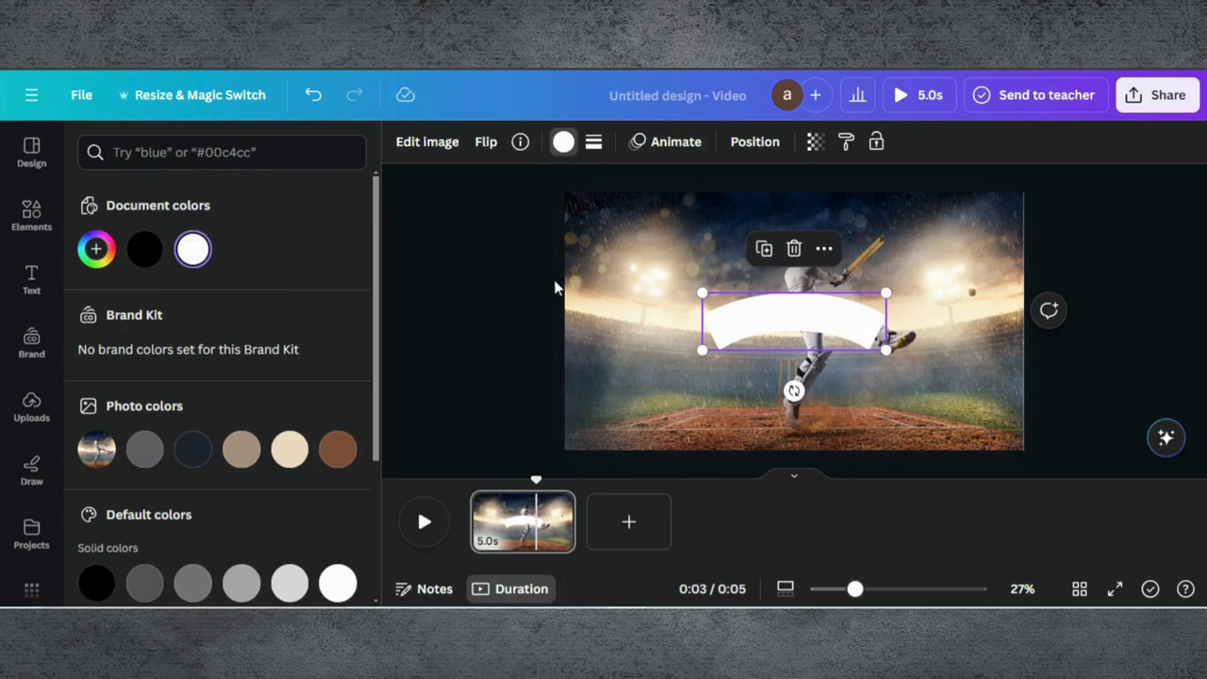
{"action": "left_click", "coordinate": [486, 143]}
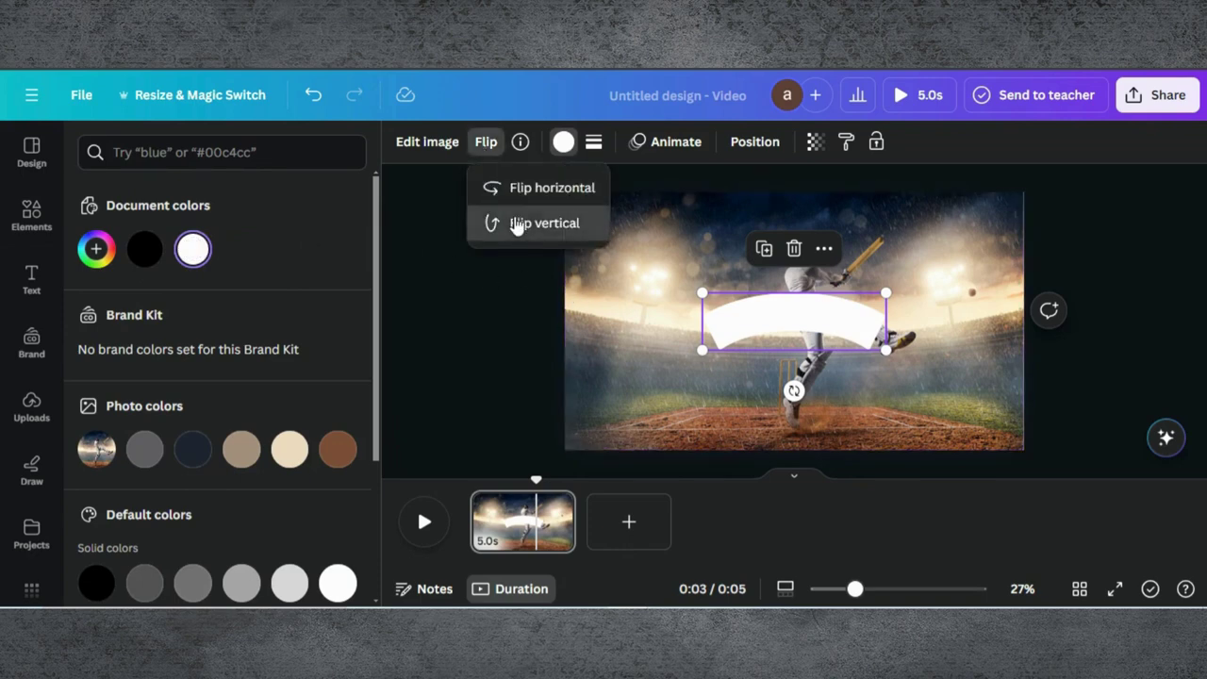
{"action": "left_click", "coordinate": [491, 222]}
Move the white arc to the photo's upper edge and enlarge it to cover the upper middle
{"action": "left_click_drag", "start_coordinate": [771, 323], "coordinate": [752, 222]}
{"action": "left_click_drag", "start_coordinate": [869, 246], "coordinate": [806, 204]}
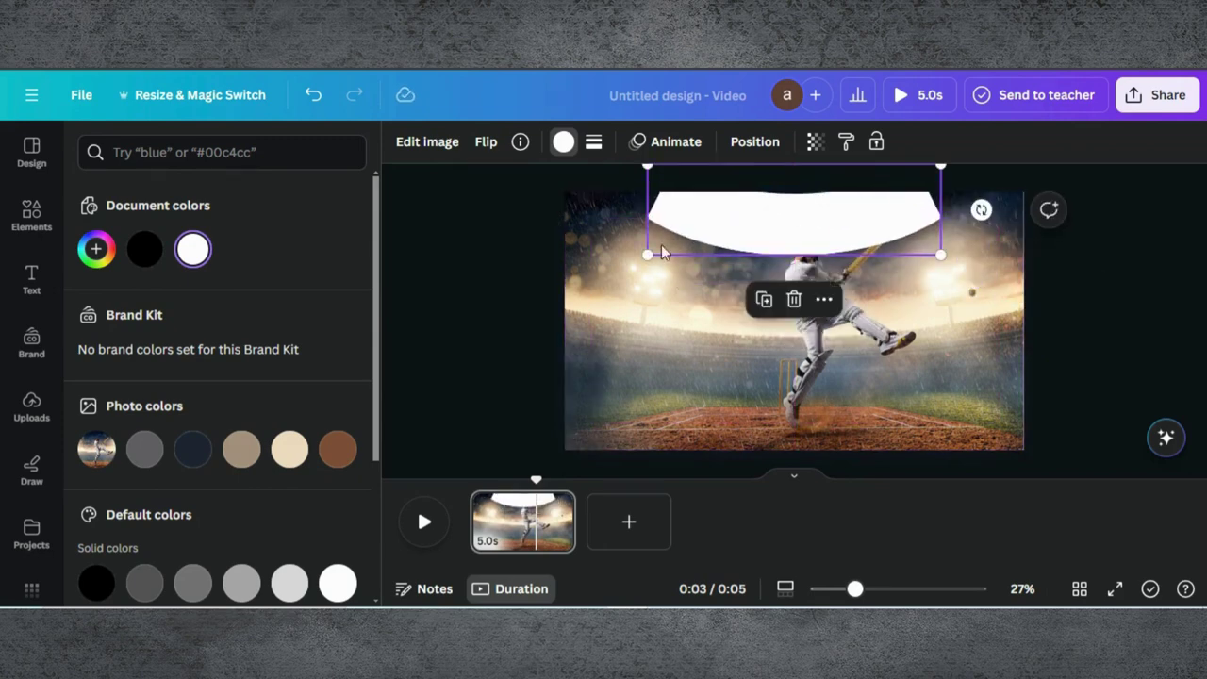
{"action": "left_click_drag", "start_coordinate": [648, 254], "coordinate": [617, 261]}
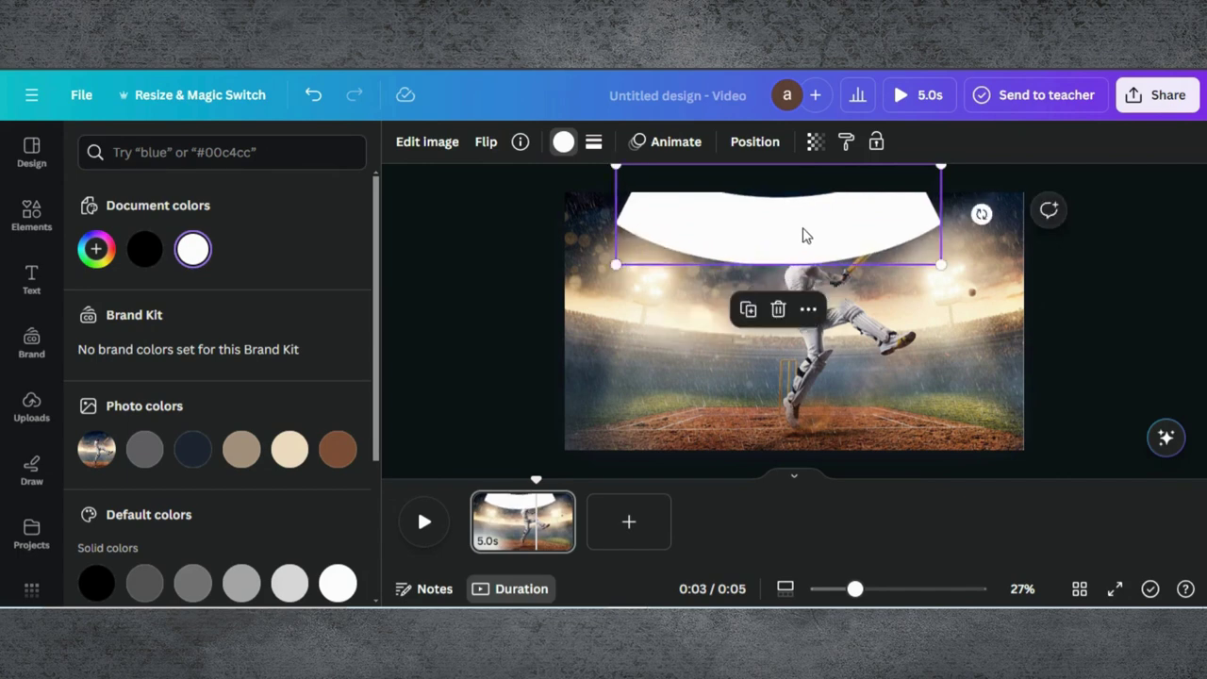
Duplicate the white arc and enlarge the copy across the page's lower edge, leaving a curved band of photo between them
{"action": "left_click_drag", "start_coordinate": [802, 234], "coordinate": [758, 404]}
{"action": "left_click", "coordinate": [767, 307]}
{"action": "left_click_drag", "start_coordinate": [632, 349], "coordinate": [503, 310]}
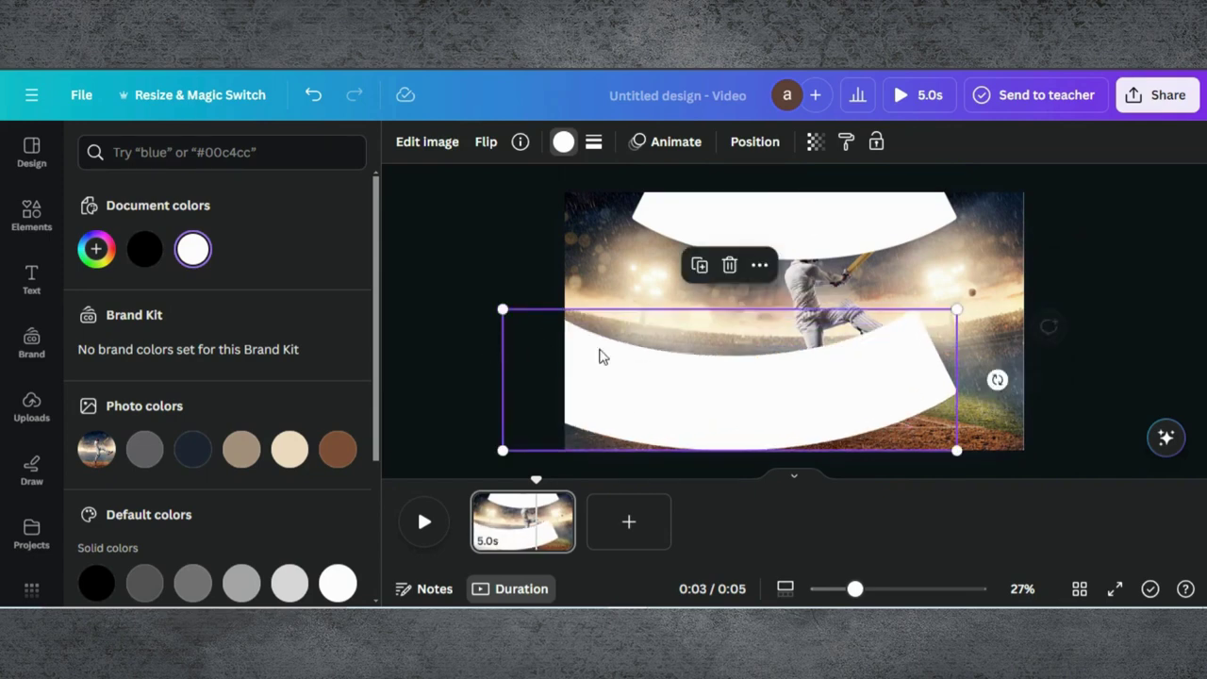
{"action": "left_click_drag", "start_coordinate": [669, 361], "coordinate": [681, 366]}
{"action": "left_click_drag", "start_coordinate": [830, 425], "coordinate": [832, 432]}
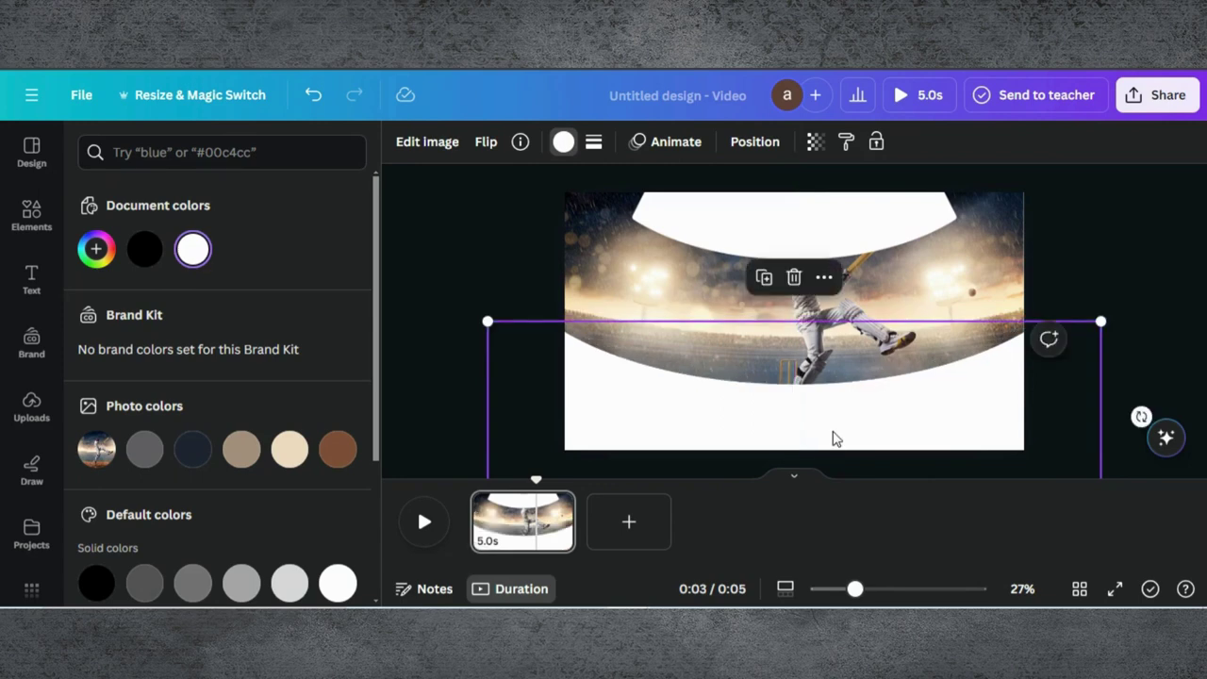
Duplicate the upper arc, shrink the copy slightly, and tilt it over the photo's left side as a slanted border
{"action": "left_click", "coordinate": [760, 253]}
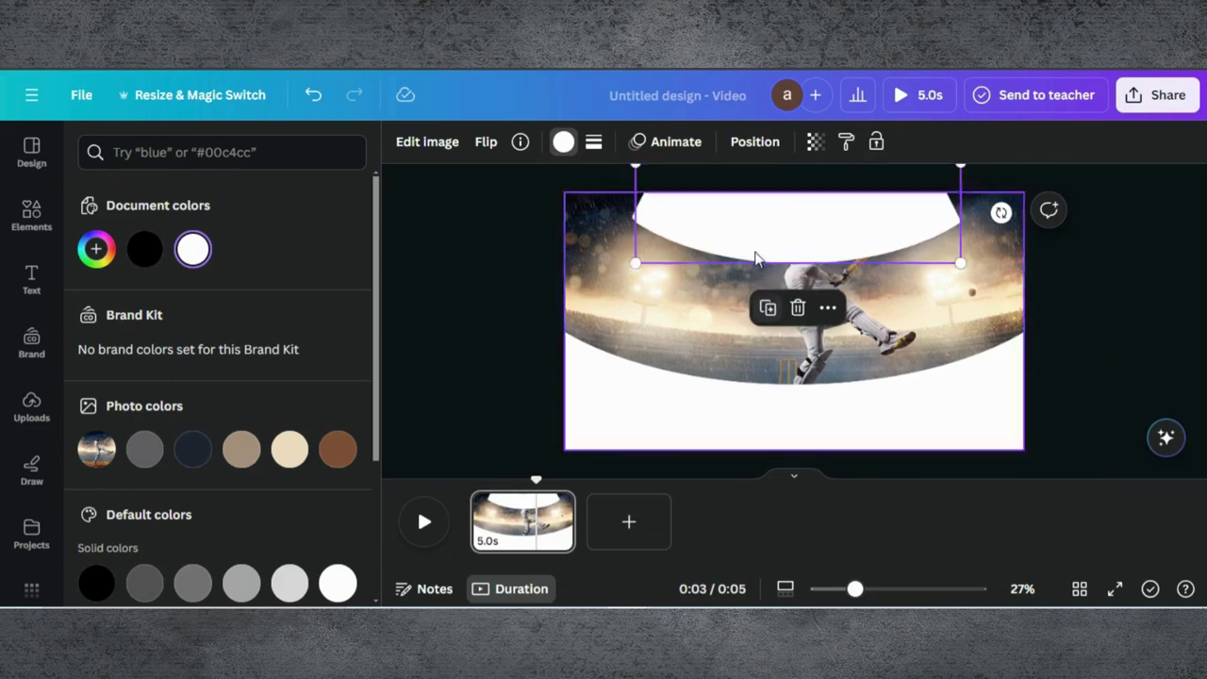
{"action": "left_click_drag", "start_coordinate": [756, 257], "coordinate": [689, 312]}
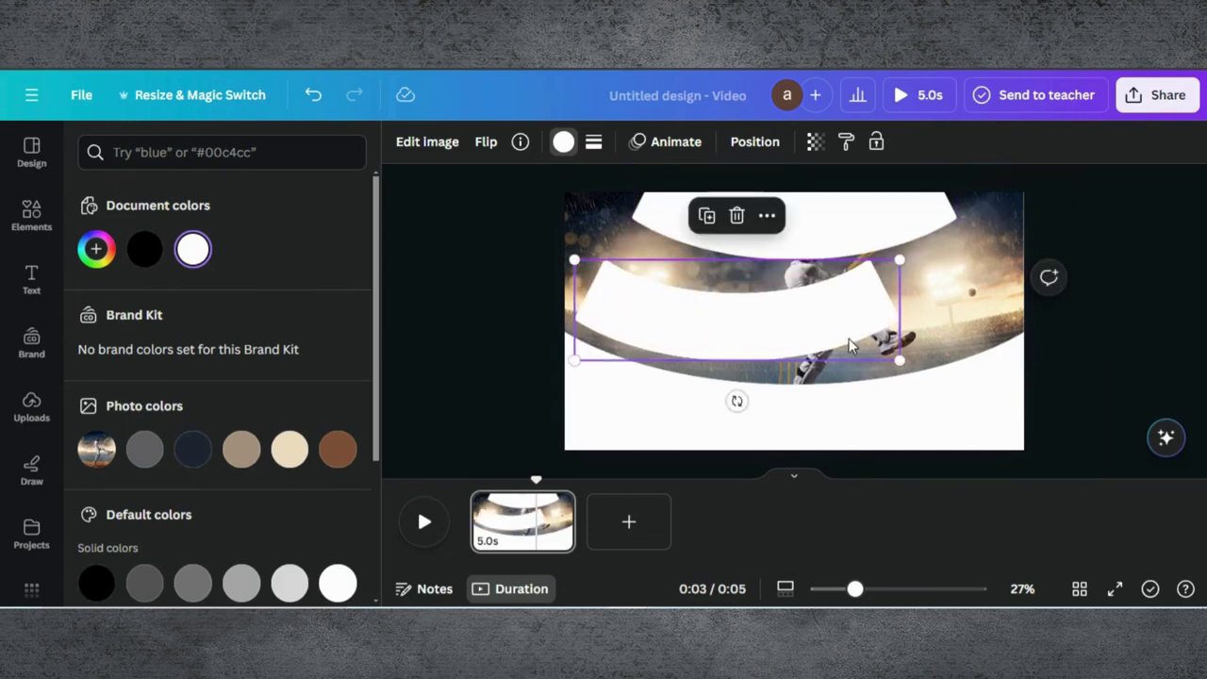
{"action": "left_click_drag", "start_coordinate": [900, 360], "coordinate": [863, 349]}
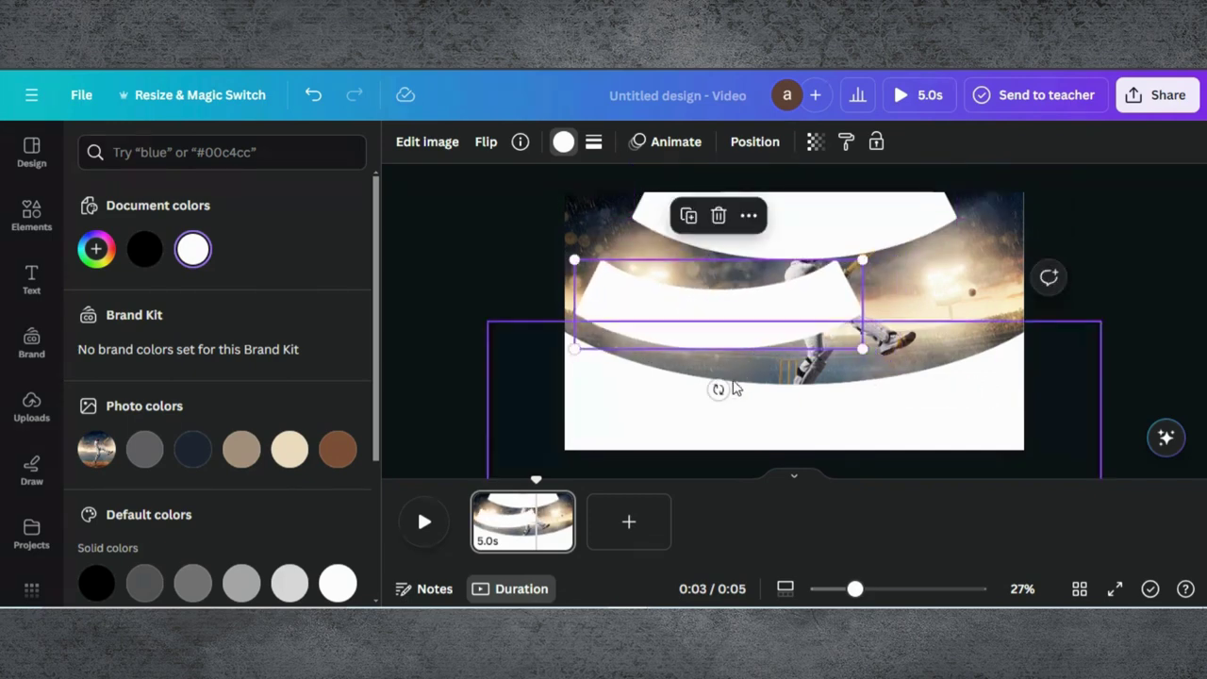
{"action": "left_click_drag", "start_coordinate": [719, 389], "coordinate": [792, 396]}
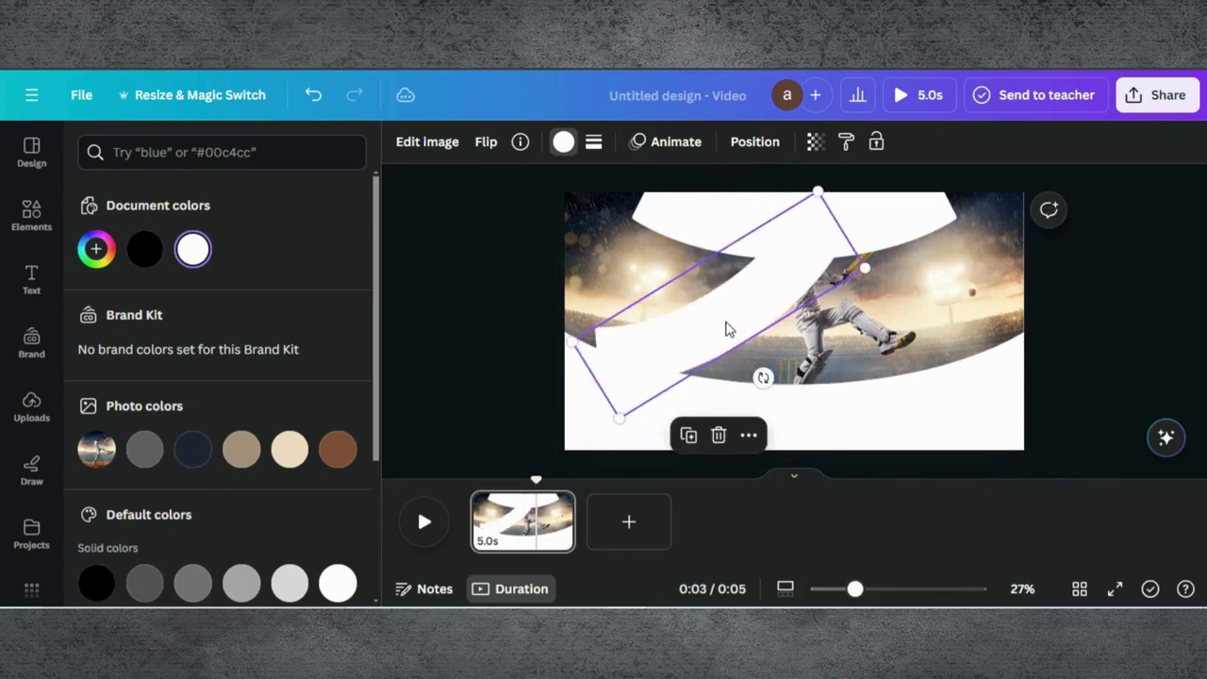
{"action": "left_click_drag", "start_coordinate": [726, 328], "coordinate": [617, 335]}
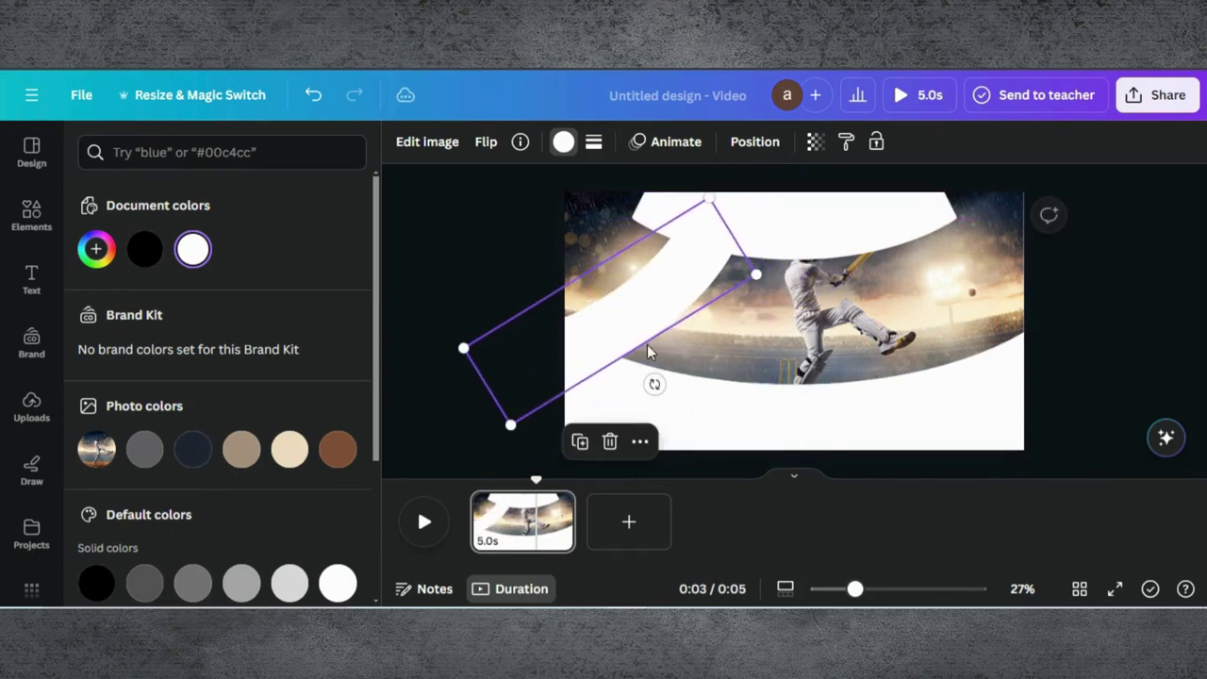
{"action": "left_click_drag", "start_coordinate": [654, 384], "coordinate": [679, 370]}
{"action": "left_click_drag", "start_coordinate": [609, 334], "coordinate": [594, 325]}
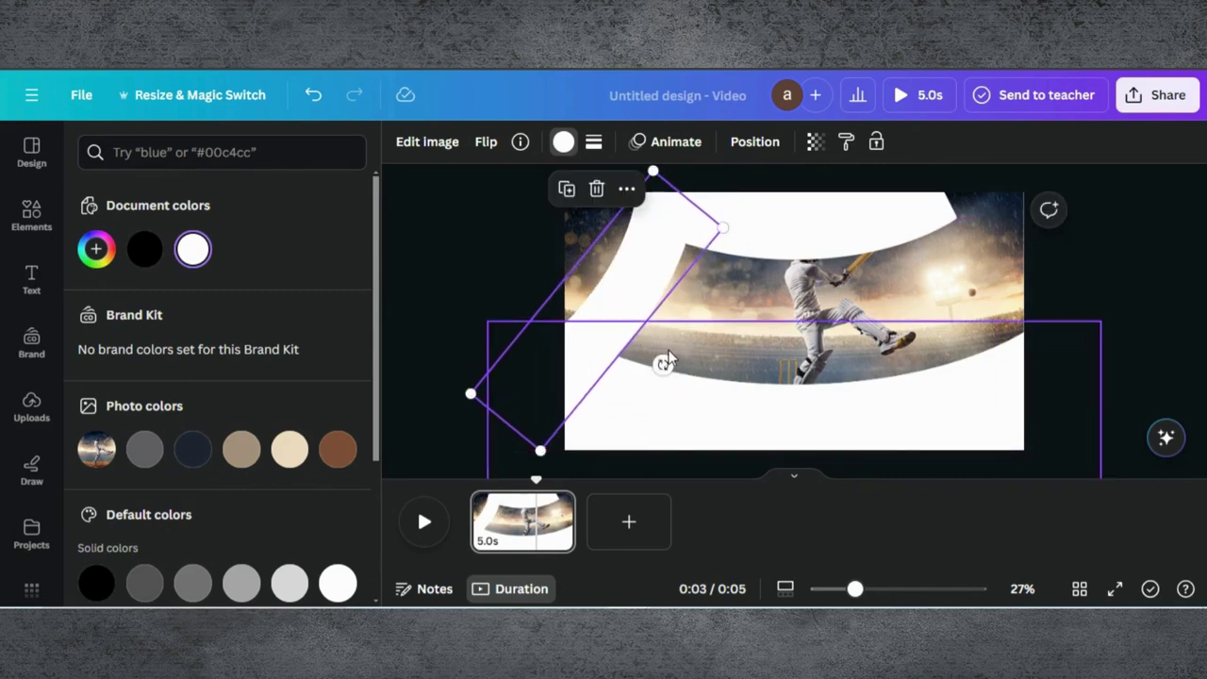
Duplicate the left slanted arc and rotate the copy over the photo's right side to mirror the left border
{"action": "left_click", "coordinate": [566, 191]}
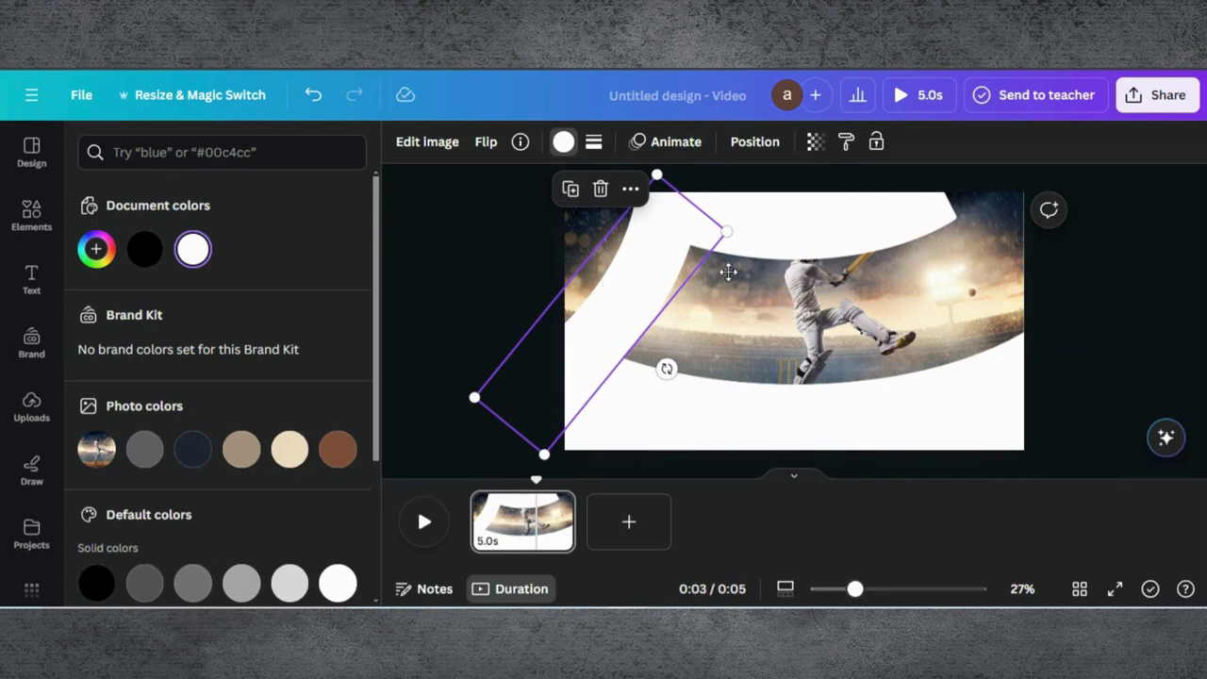
{"action": "left_click_drag", "start_coordinate": [728, 273], "coordinate": [1026, 257]}
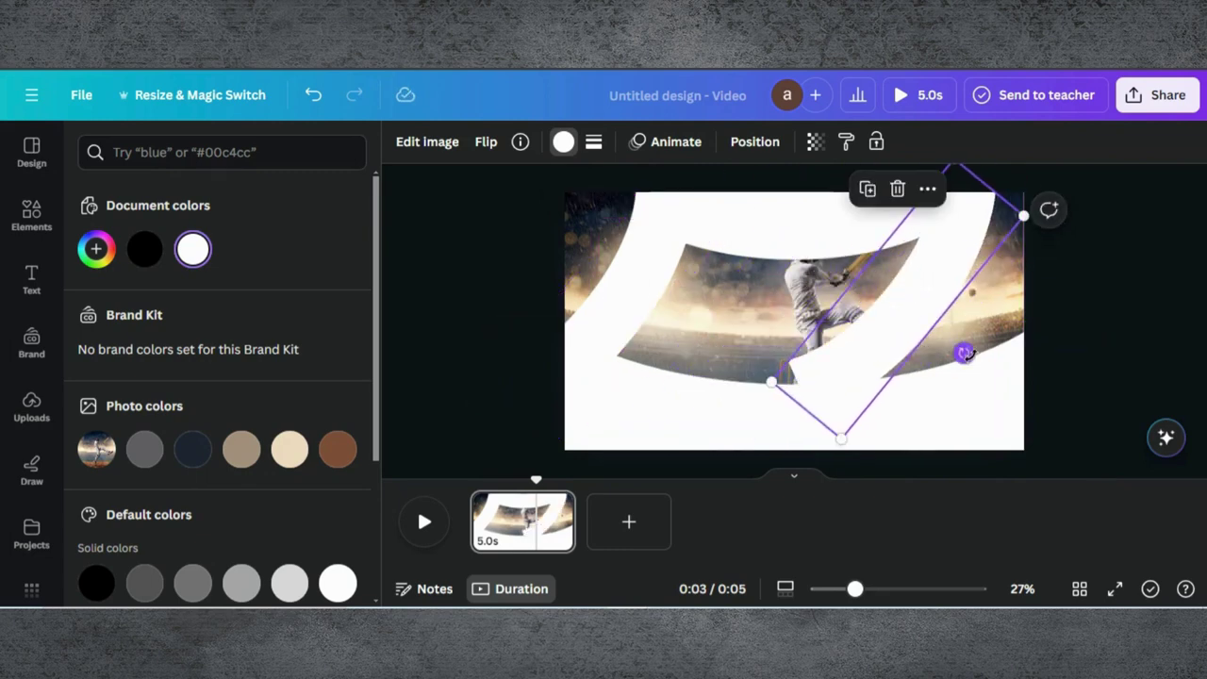
{"action": "left_click_drag", "start_coordinate": [963, 353], "coordinate": [816, 394]}
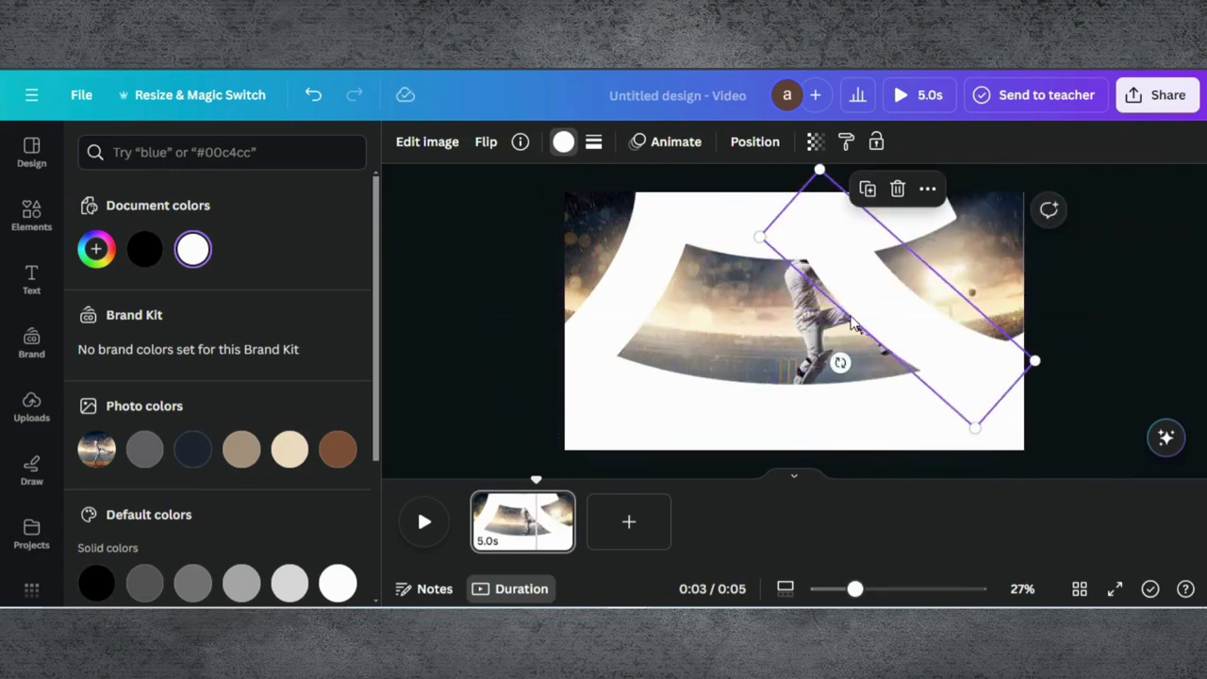
{"action": "left_click_drag", "start_coordinate": [886, 307], "coordinate": [988, 303]}
{"action": "left_click_drag", "start_coordinate": [940, 359], "coordinate": [933, 350]}
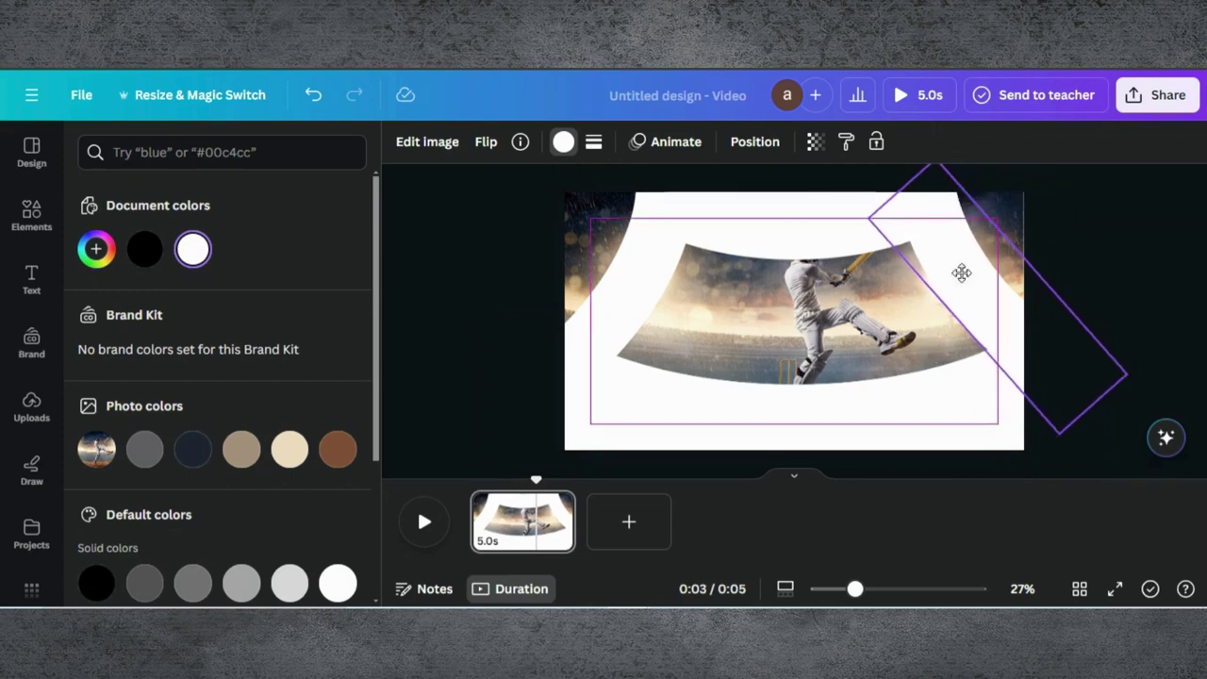
{"action": "left_click_drag", "start_coordinate": [960, 272], "coordinate": [958, 272]}
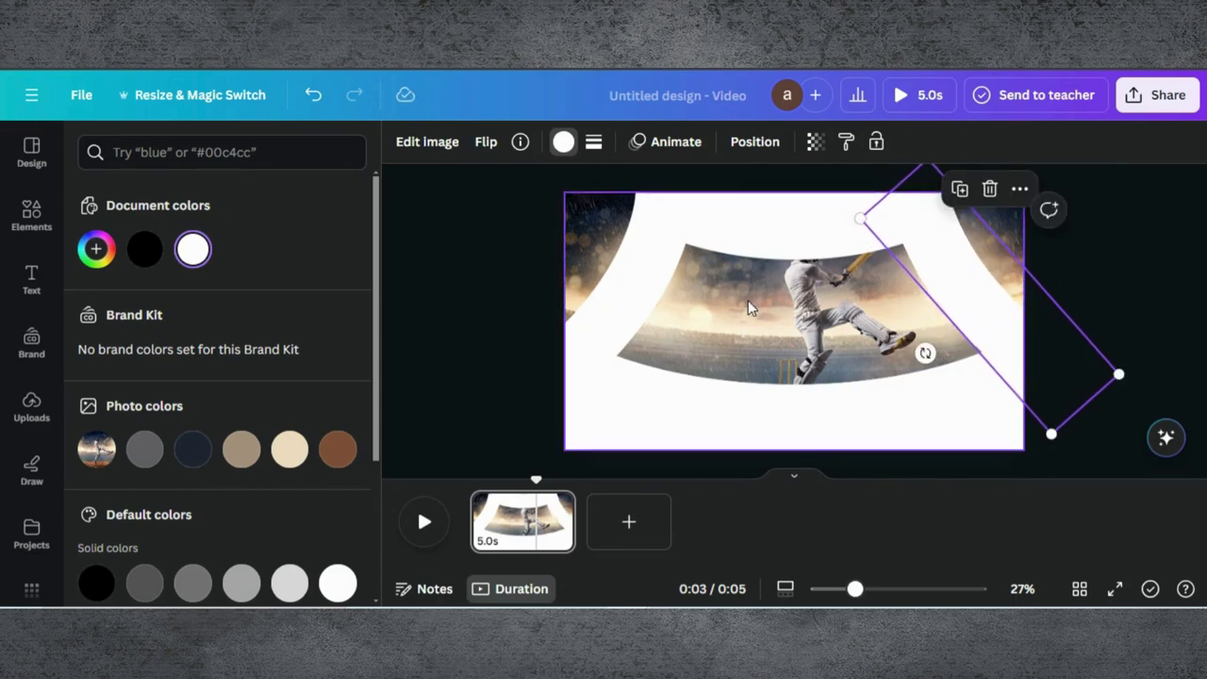
Set up the highlighter for drawing in white, with weight 100 and transparency 100
{"action": "left_click", "coordinate": [40, 479]}
{"action": "left_click", "coordinate": [34, 470]}
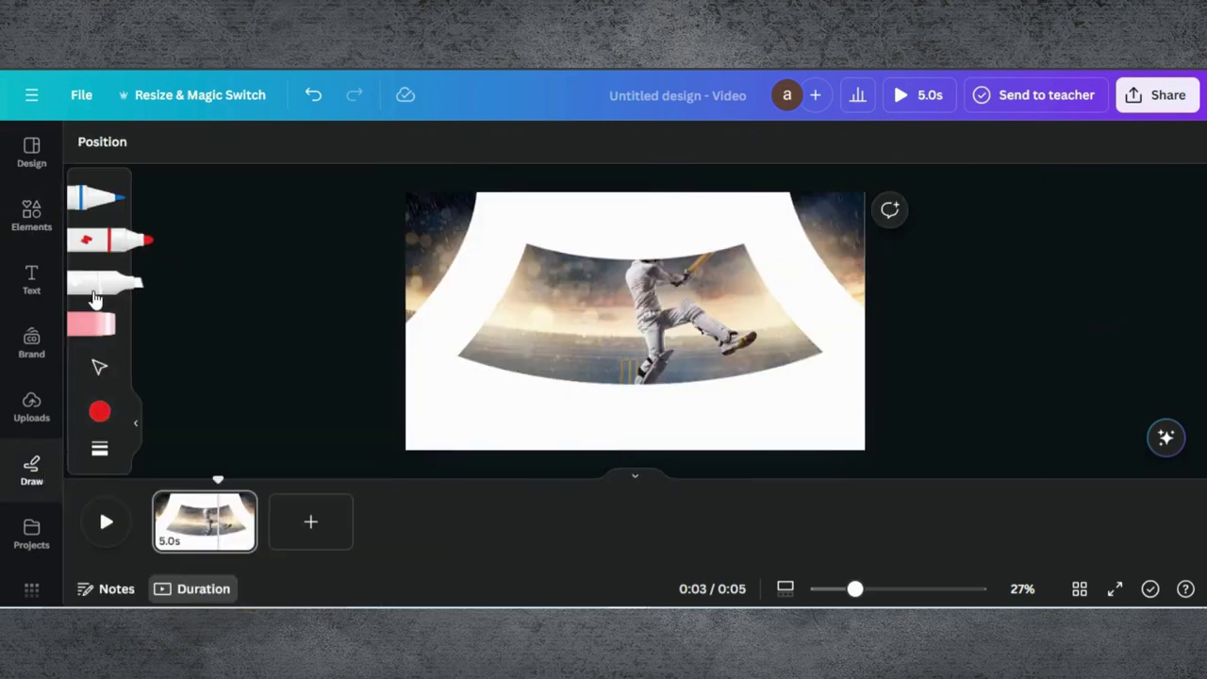
{"action": "left_click", "coordinate": [139, 283]}
{"action": "left_click", "coordinate": [97, 415]}
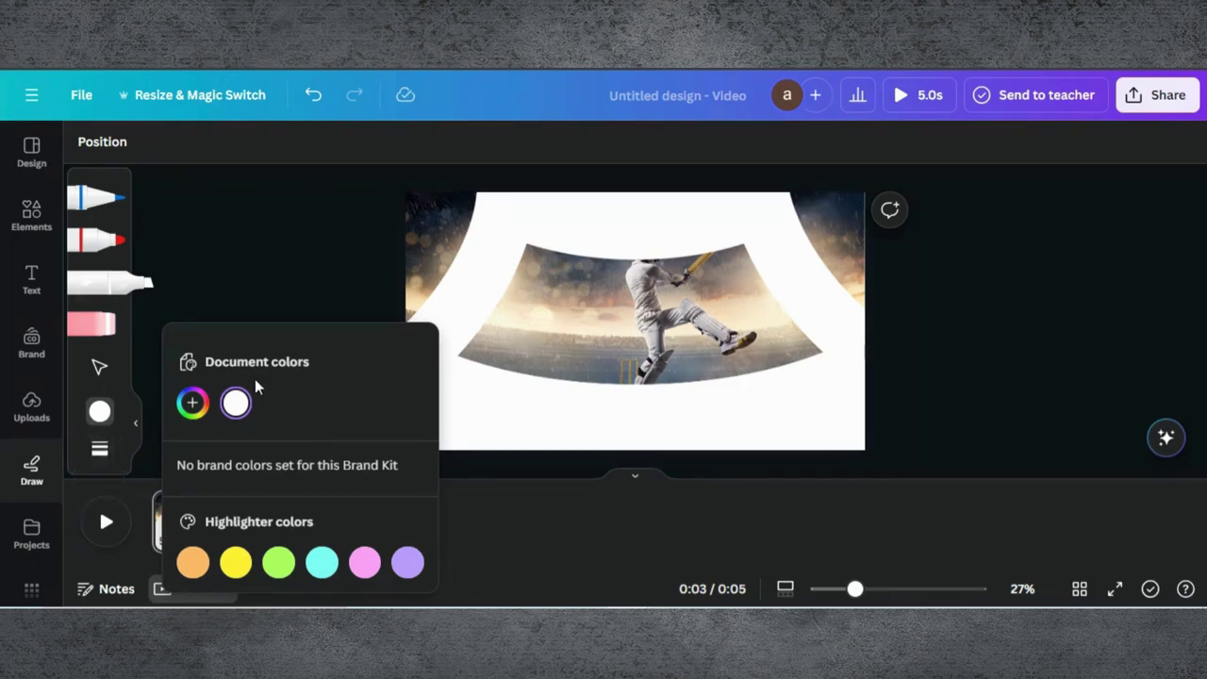
{"action": "left_click", "coordinate": [102, 449]}
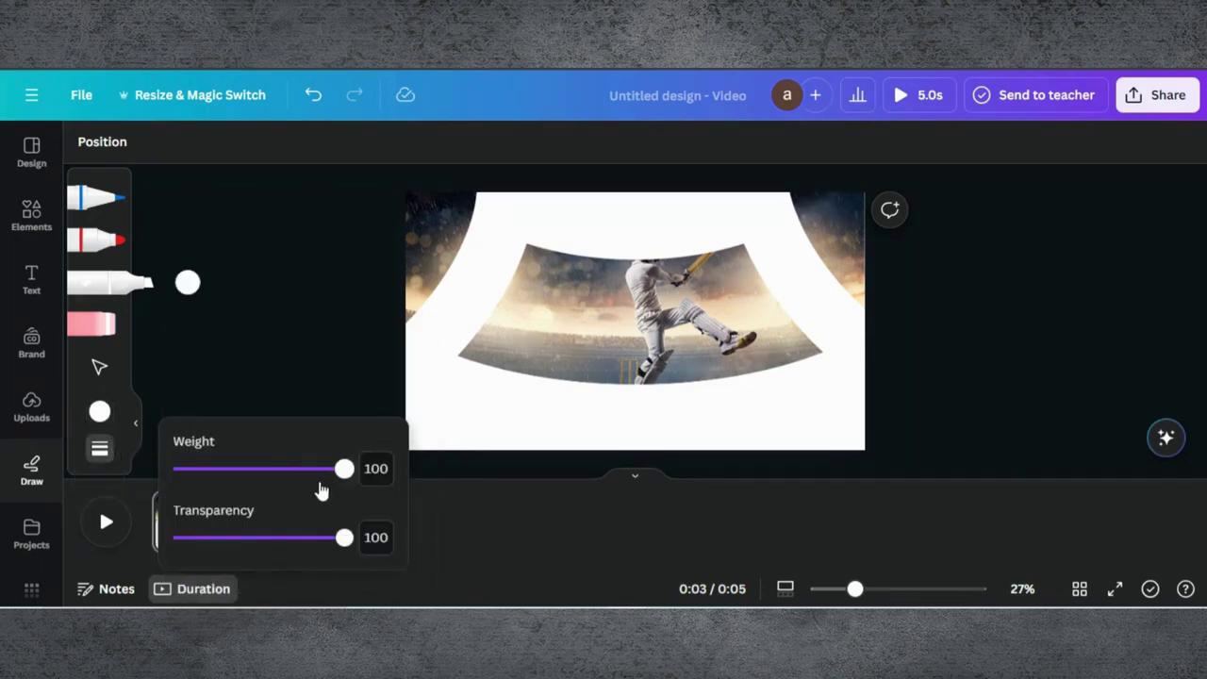
Paint white over the photo remnants in the page's upper-left and upper-right corners
{"action": "left_click", "coordinate": [170, 329]}
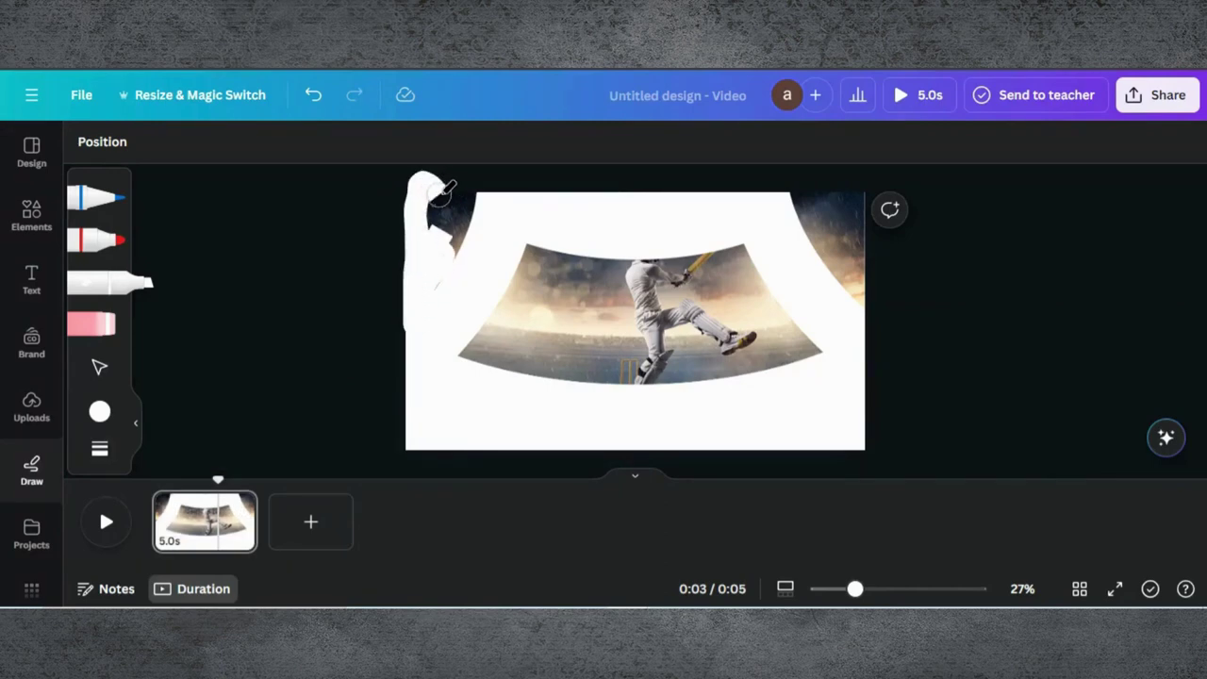
{"action": "left_click_drag", "start_coordinate": [476, 191], "coordinate": [462, 229]}
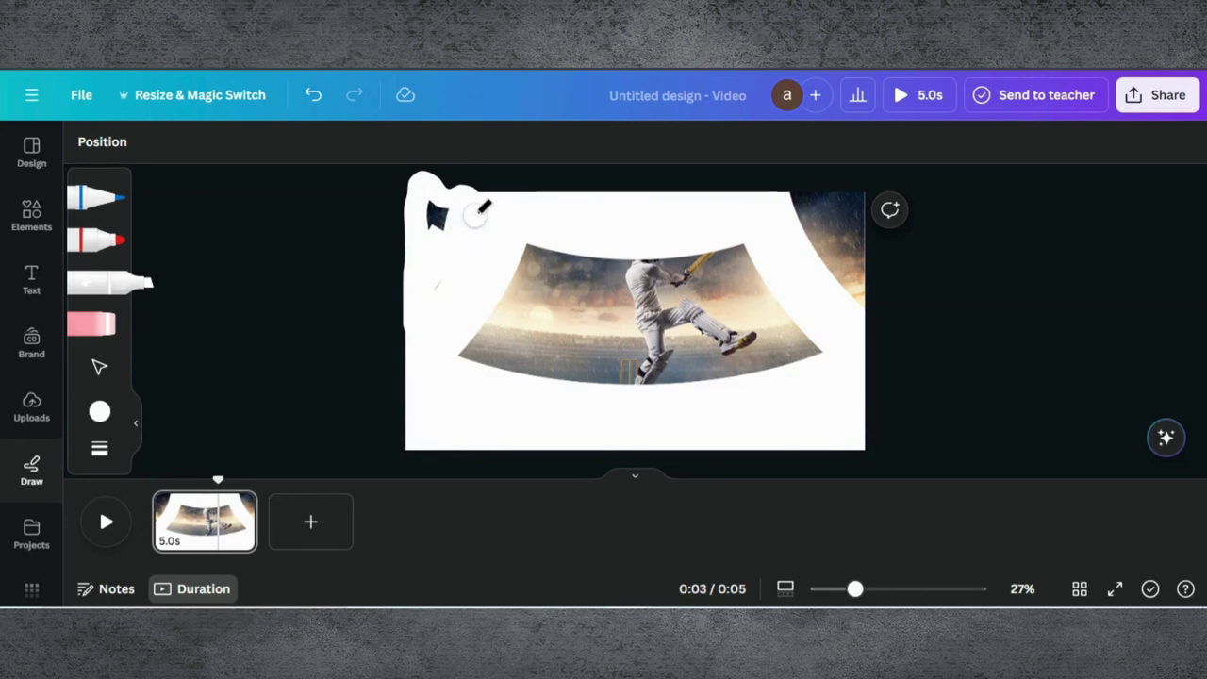
{"action": "mouse_move", "coordinate": [436, 295]}
{"action": "left_mouse_down"}
{"action": "mouse_move", "coordinate": [410, 348]}
{"action": "mouse_move", "coordinate": [422, 235]}
{"action": "mouse_move", "coordinate": [448, 205]}
{"action": "mouse_move", "coordinate": [442, 220]}
{"action": "mouse_move", "coordinate": [430, 203]}
{"action": "mouse_move", "coordinate": [460, 215]}
{"action": "left_mouse_up"}
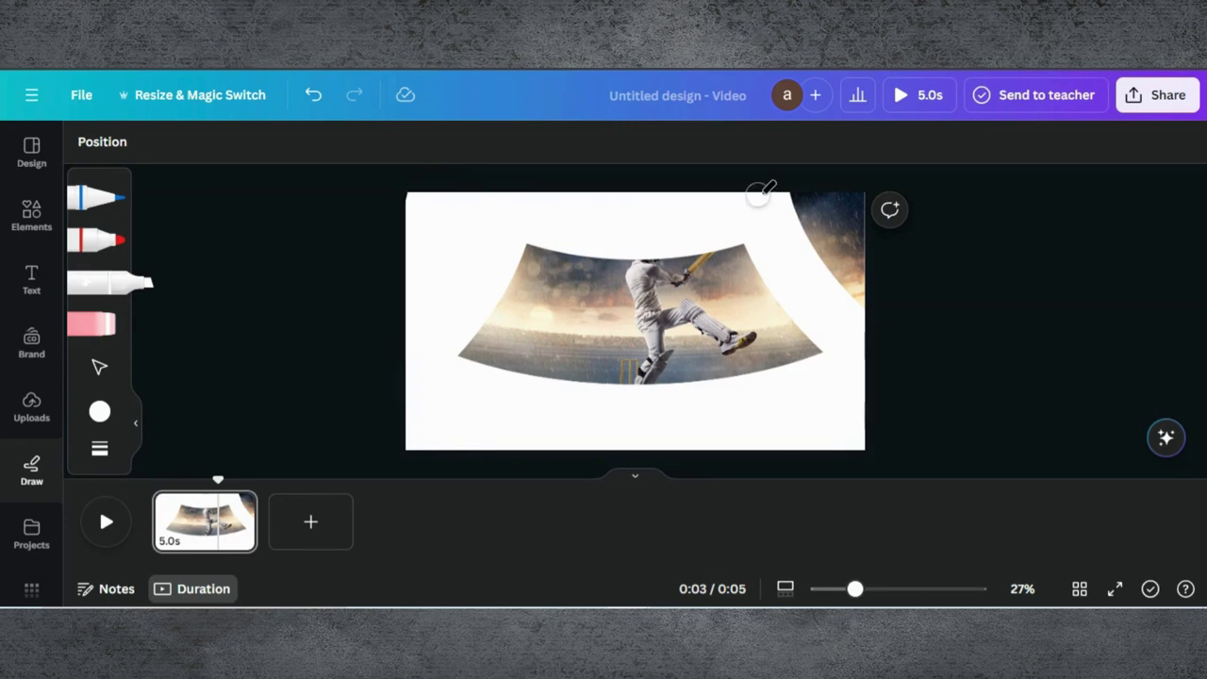
{"action": "mouse_move", "coordinate": [815, 203]}
{"action": "left_mouse_down"}
{"action": "mouse_move", "coordinate": [858, 303]}
{"action": "mouse_move", "coordinate": [864, 219]}
{"action": "left_mouse_up"}
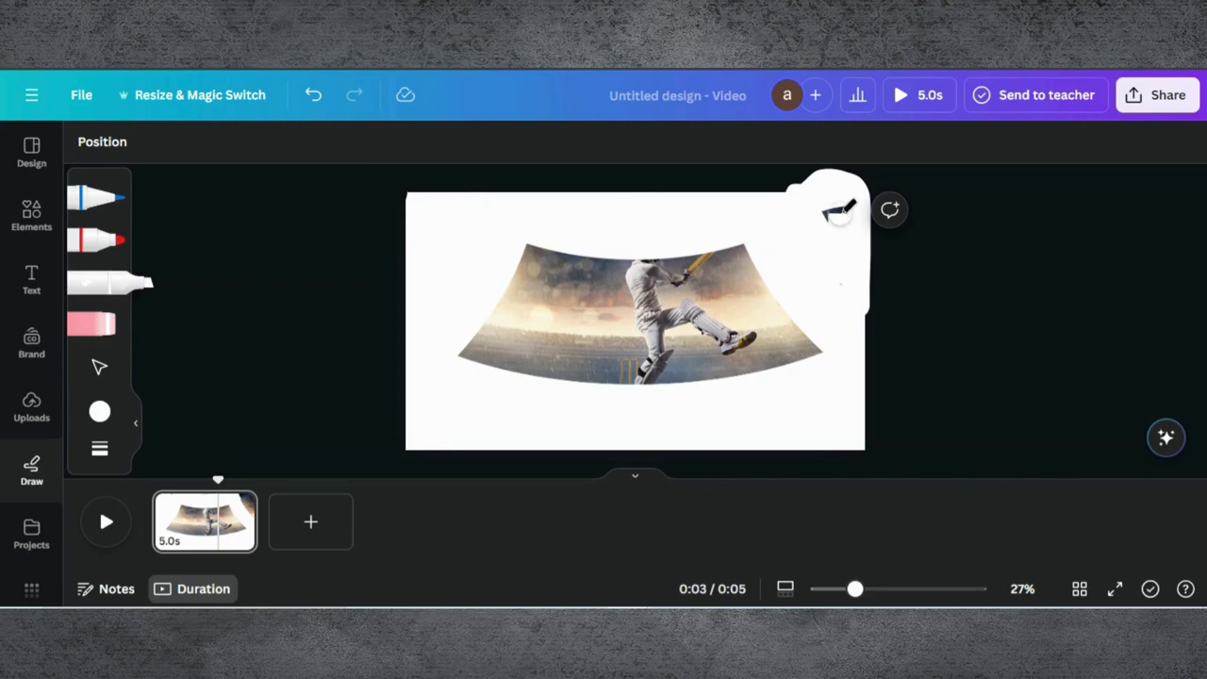
{"action": "left_click_drag", "start_coordinate": [854, 343], "coordinate": [824, 247]}
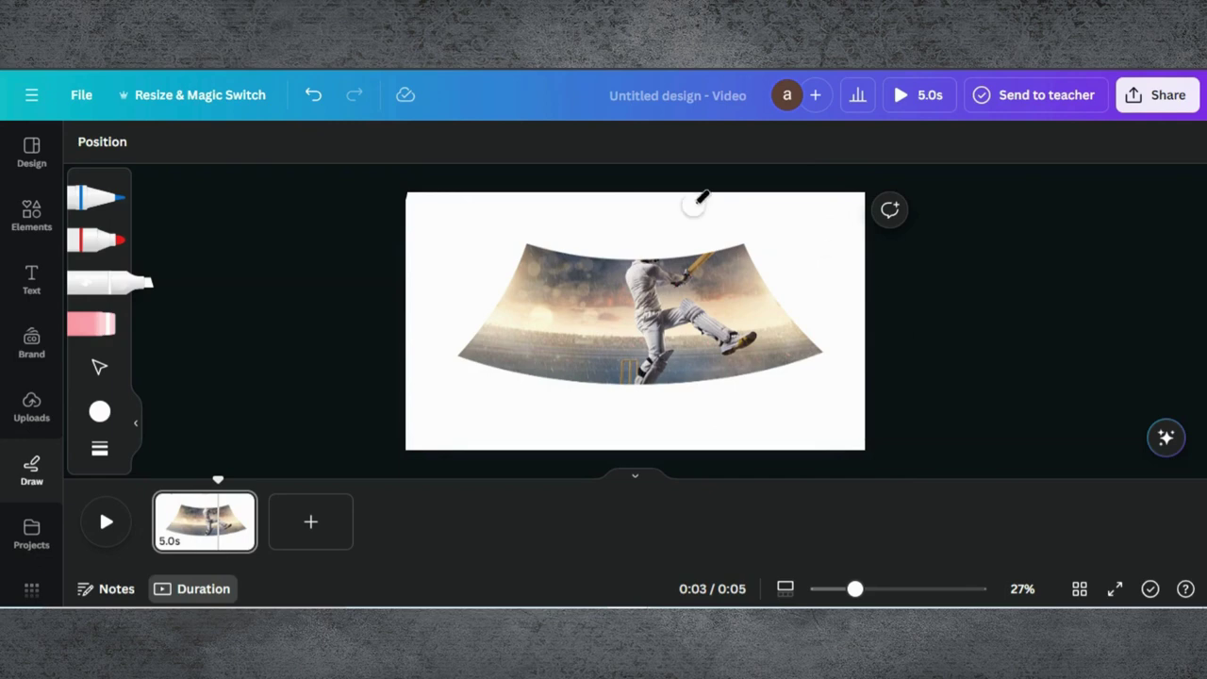
Download the finished curved-panel design as a PNG
{"action": "left_click", "coordinate": [1162, 94]}
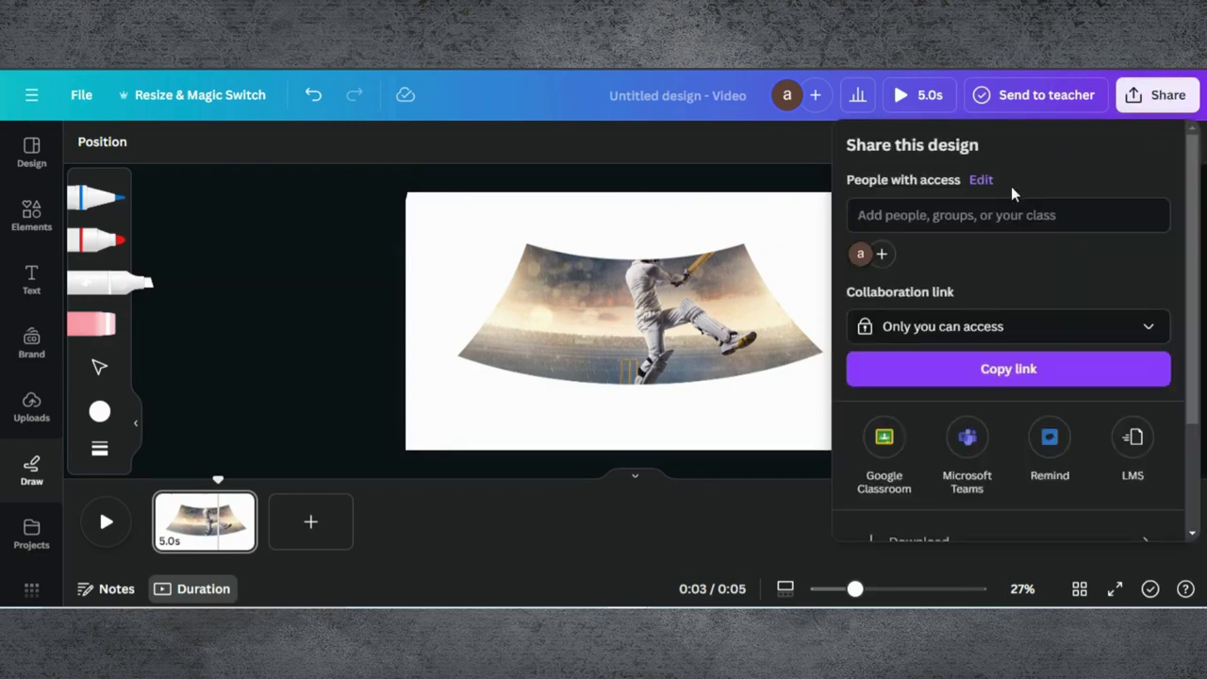
{"action": "scroll", "coordinate": [964, 305], "scroll_direction": "down", "scroll_amount": 3}
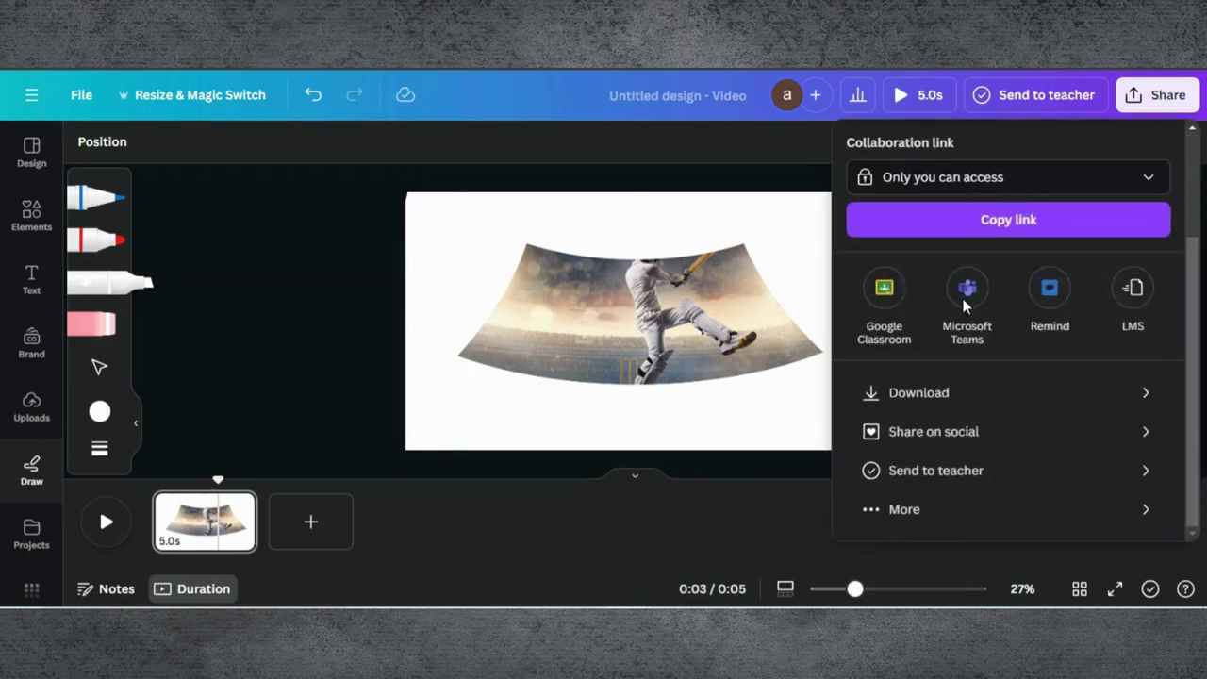
{"action": "left_click", "coordinate": [928, 407]}
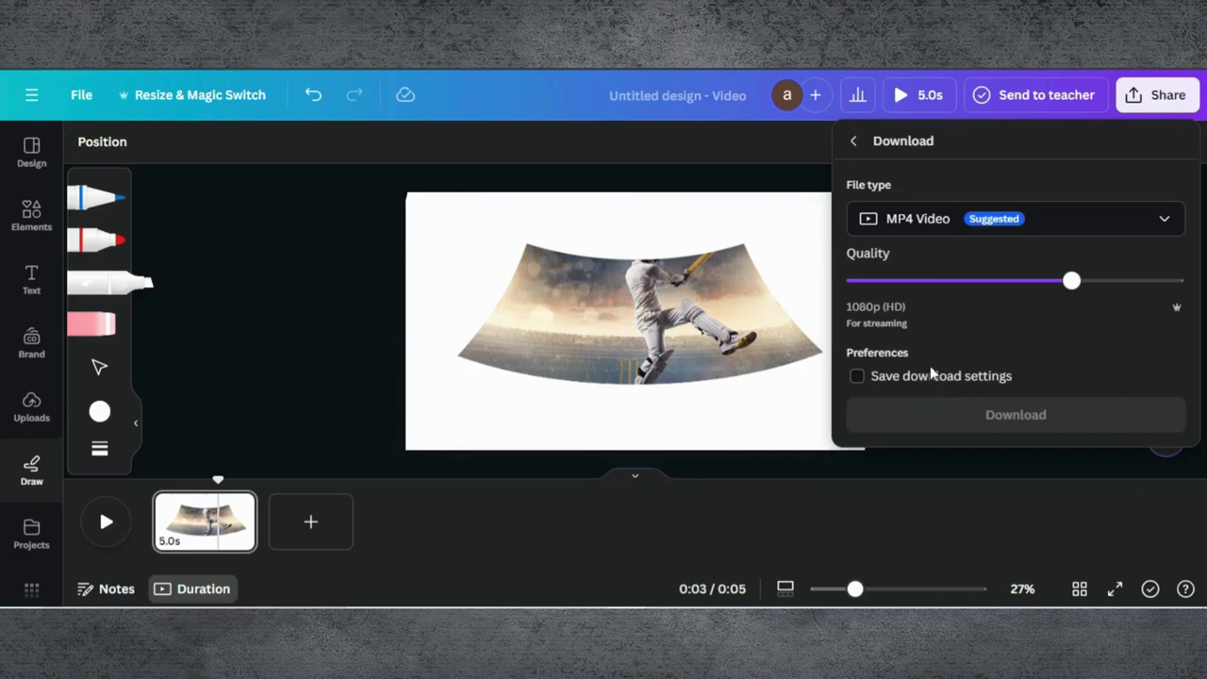
{"action": "left_click", "coordinate": [923, 226]}
{"action": "left_click", "coordinate": [905, 325]}
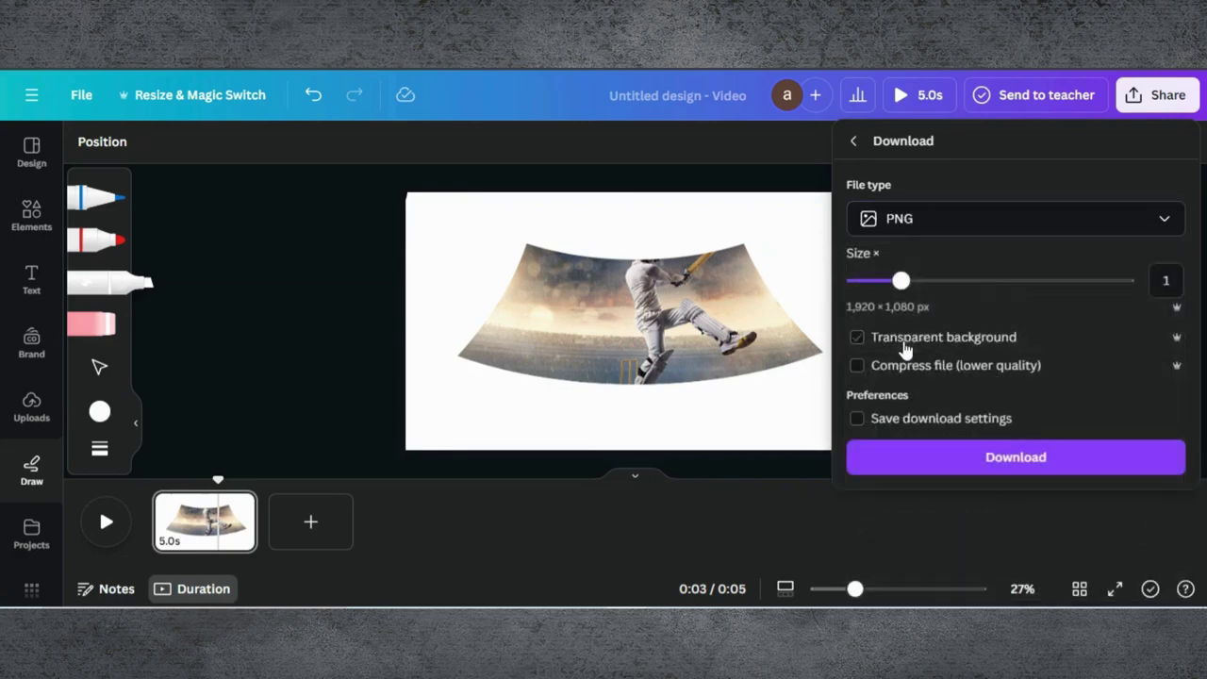
{"action": "left_click", "coordinate": [889, 459]}
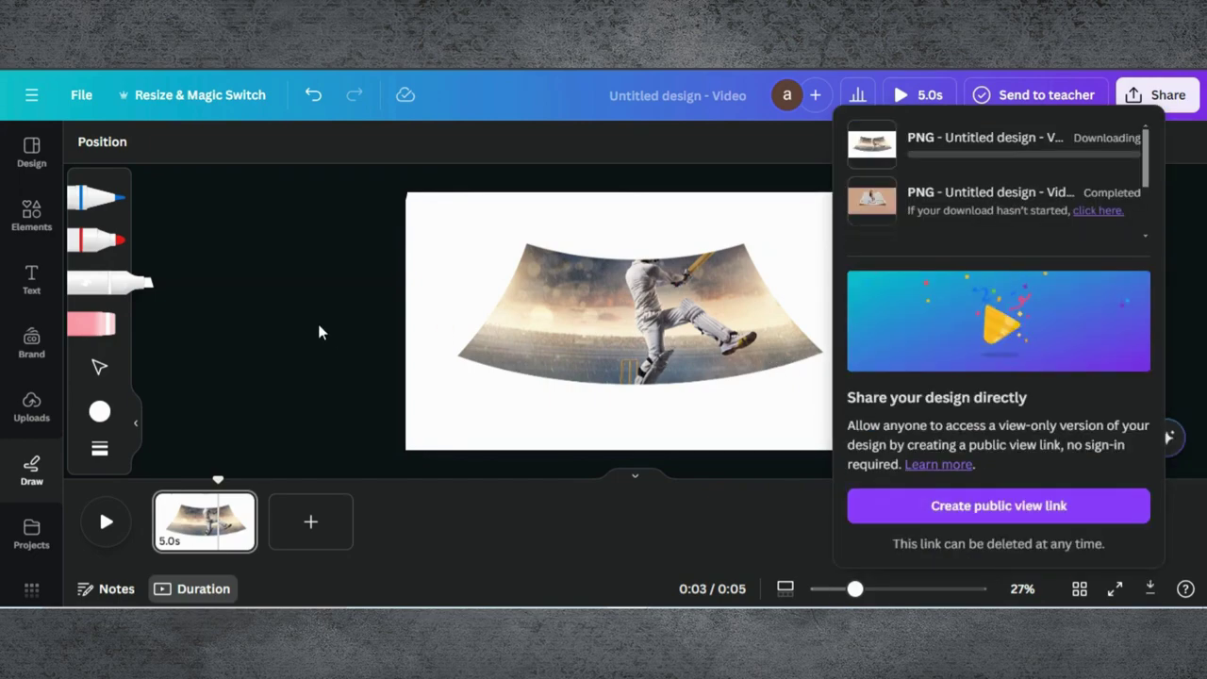
Add a blank second page and set its background to the brown photo color
{"action": "left_click", "coordinate": [310, 522]}
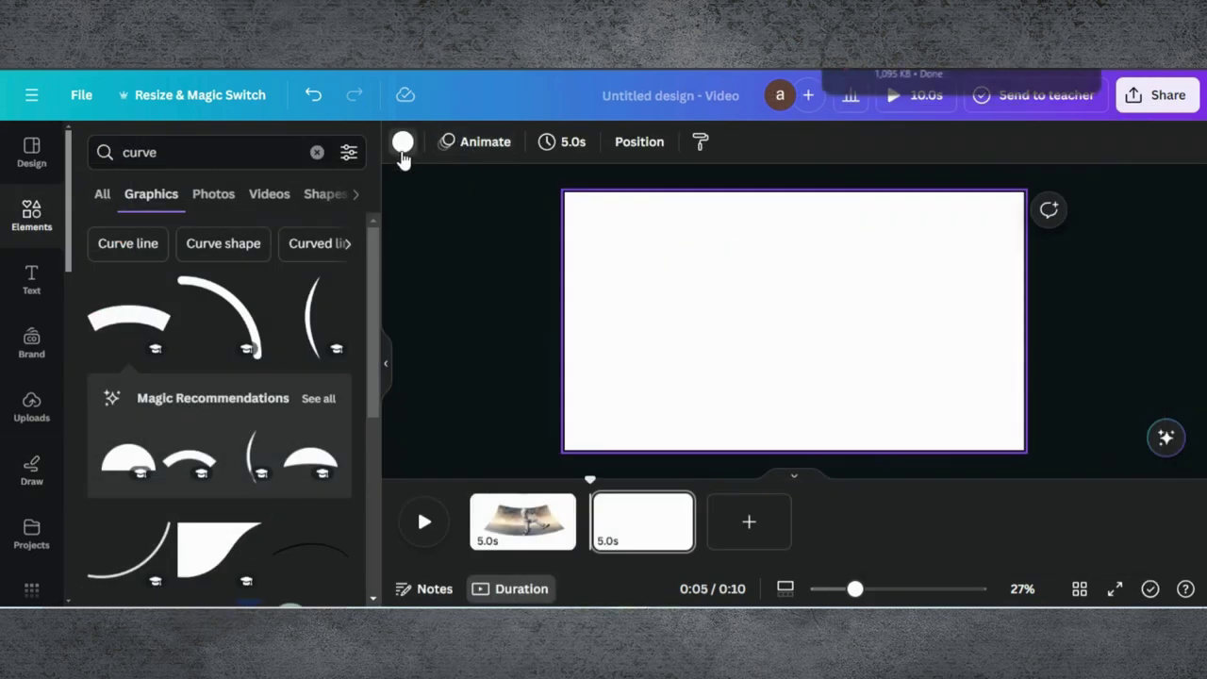
{"action": "left_click", "coordinate": [402, 143]}
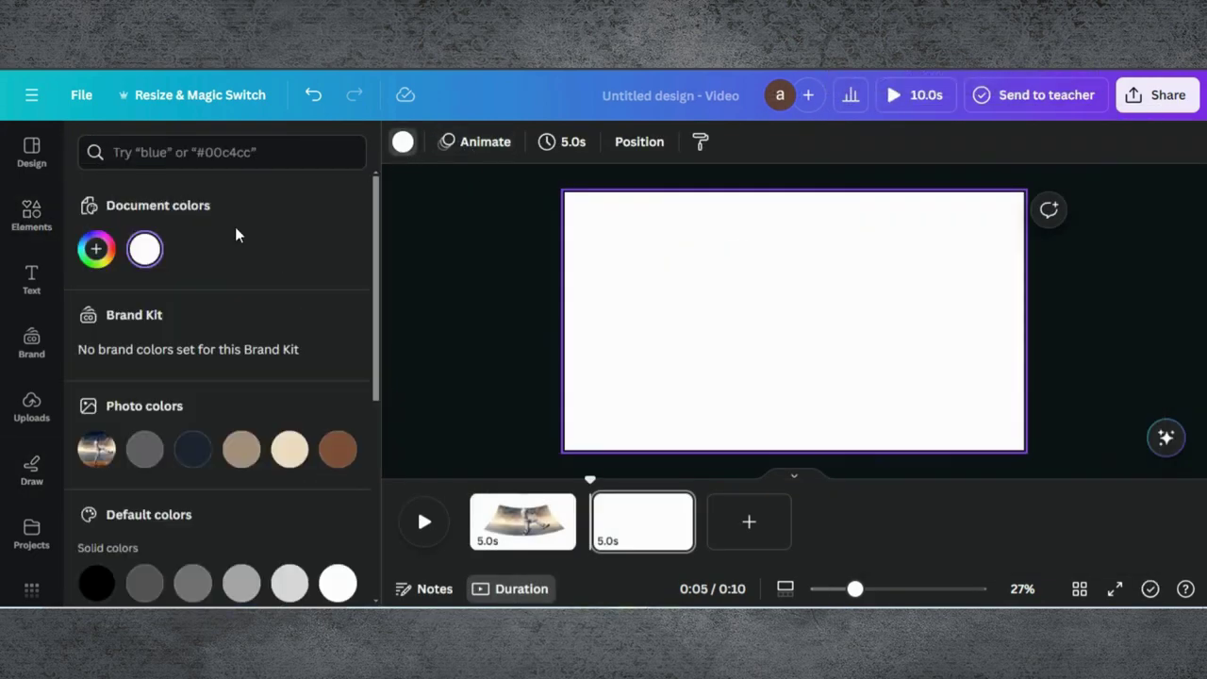
{"action": "left_click", "coordinate": [338, 450]}
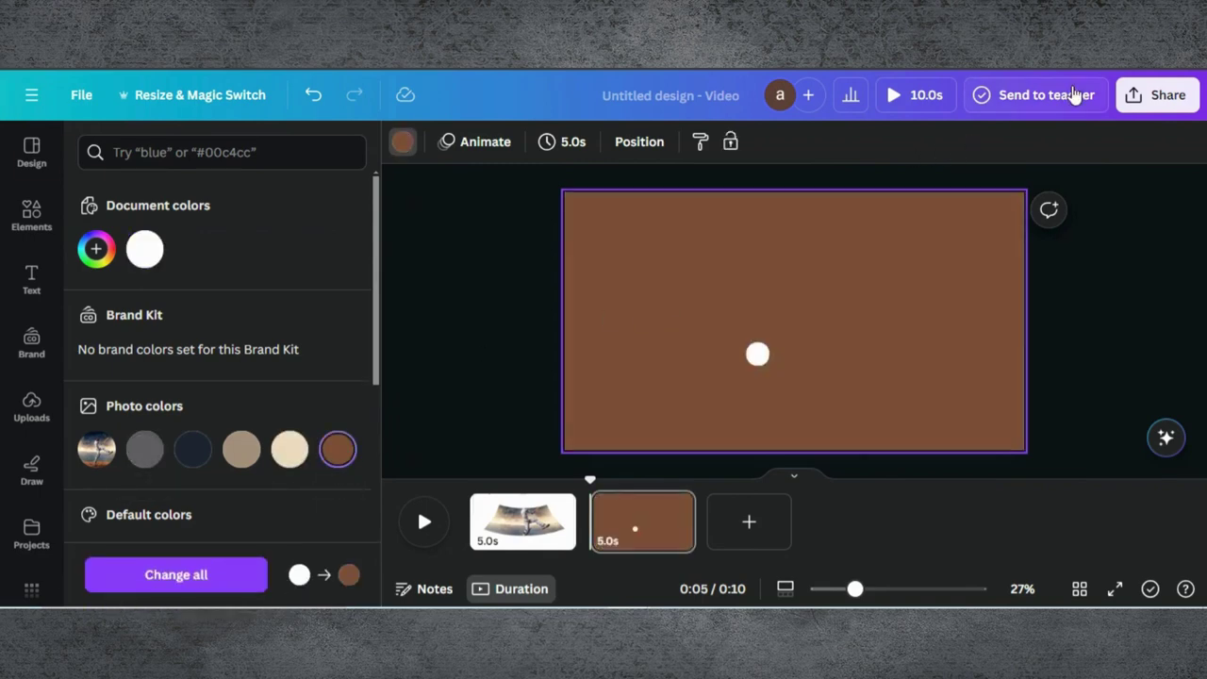
Upload the downloaded Untitled design (10).png and add it to the brown page
{"action": "left_click_drag", "start_coordinate": [929, 100], "coordinate": [244, 386]}
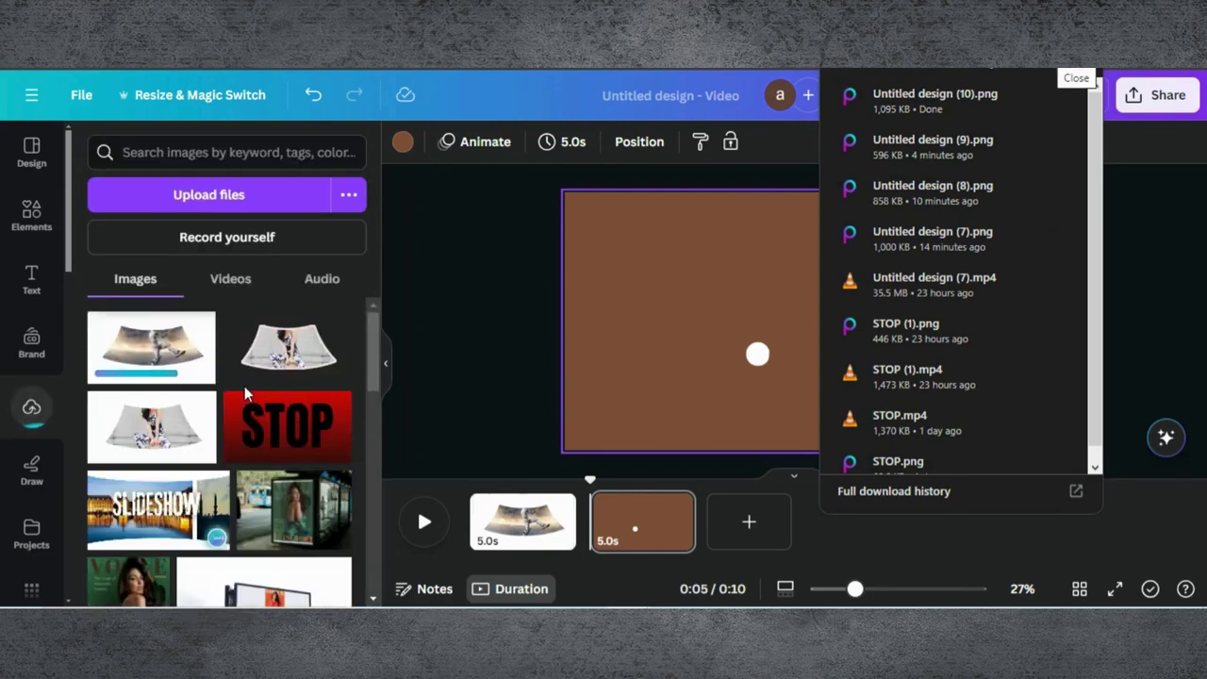
{"action": "left_click", "coordinate": [121, 347]}
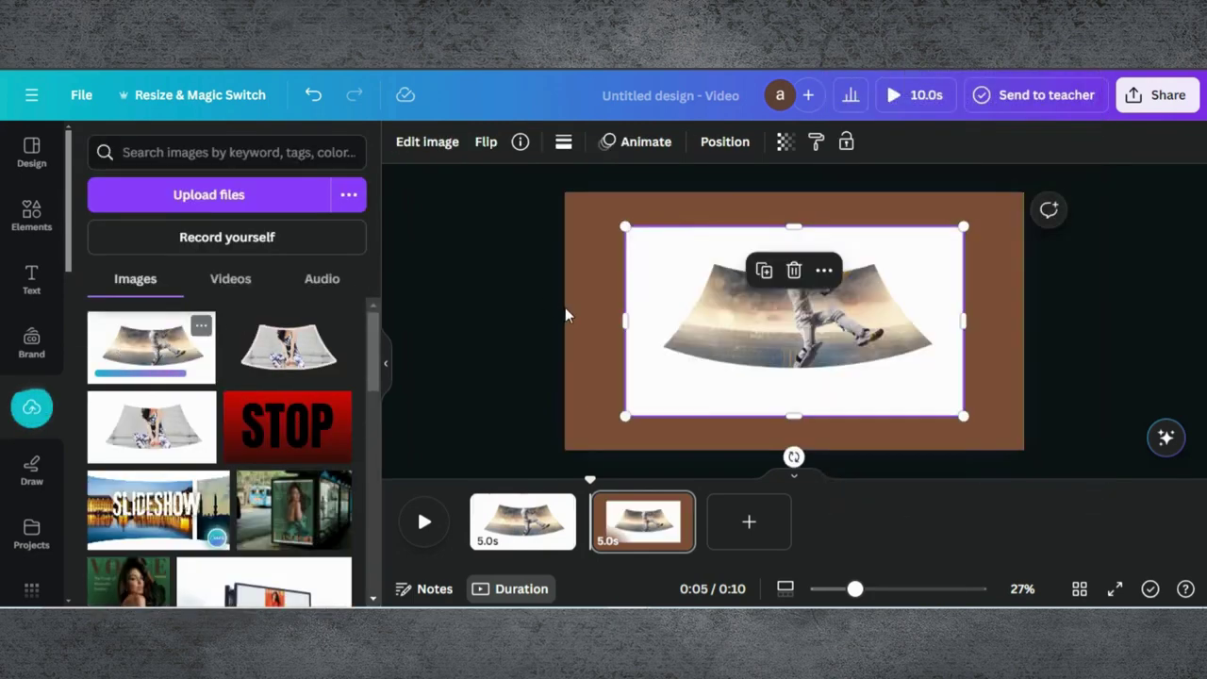
Remove the stray white dot from the brown page and enlarge the uploaded image to fill the whole page
{"action": "left_click_drag", "start_coordinate": [684, 308], "coordinate": [595, 218]}
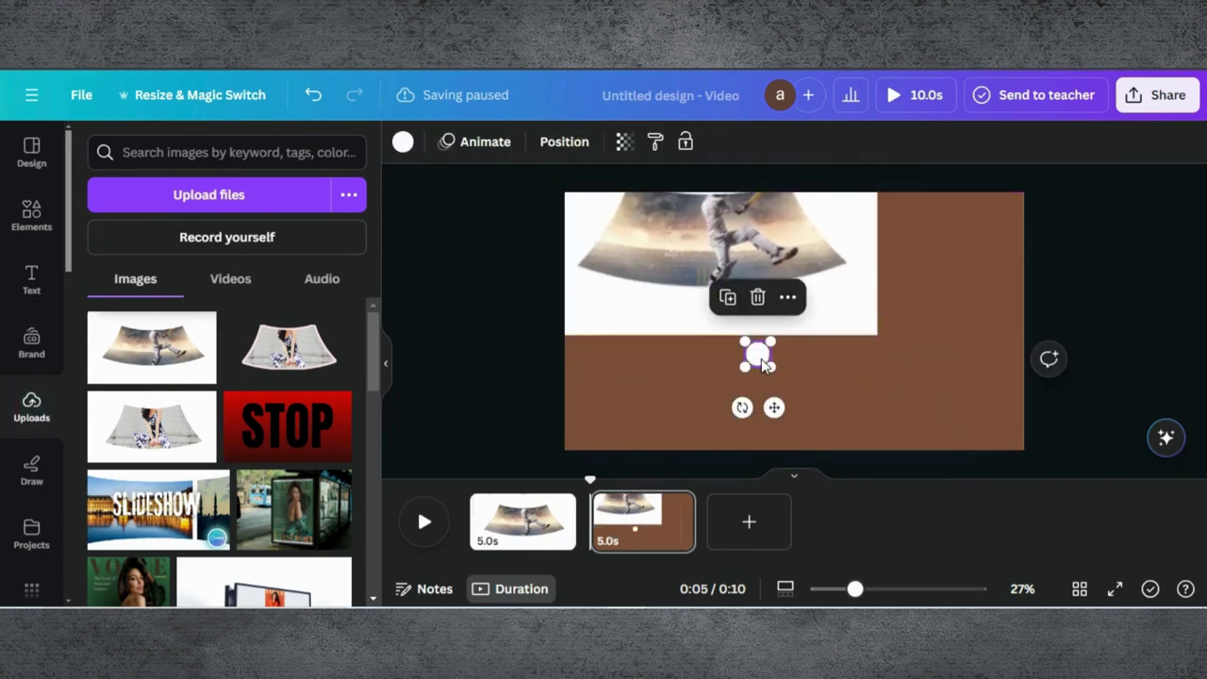
{"action": "left_click_drag", "start_coordinate": [769, 312], "coordinate": [768, 339]}
{"action": "left_click_drag", "start_coordinate": [904, 384], "coordinate": [1044, 418]}
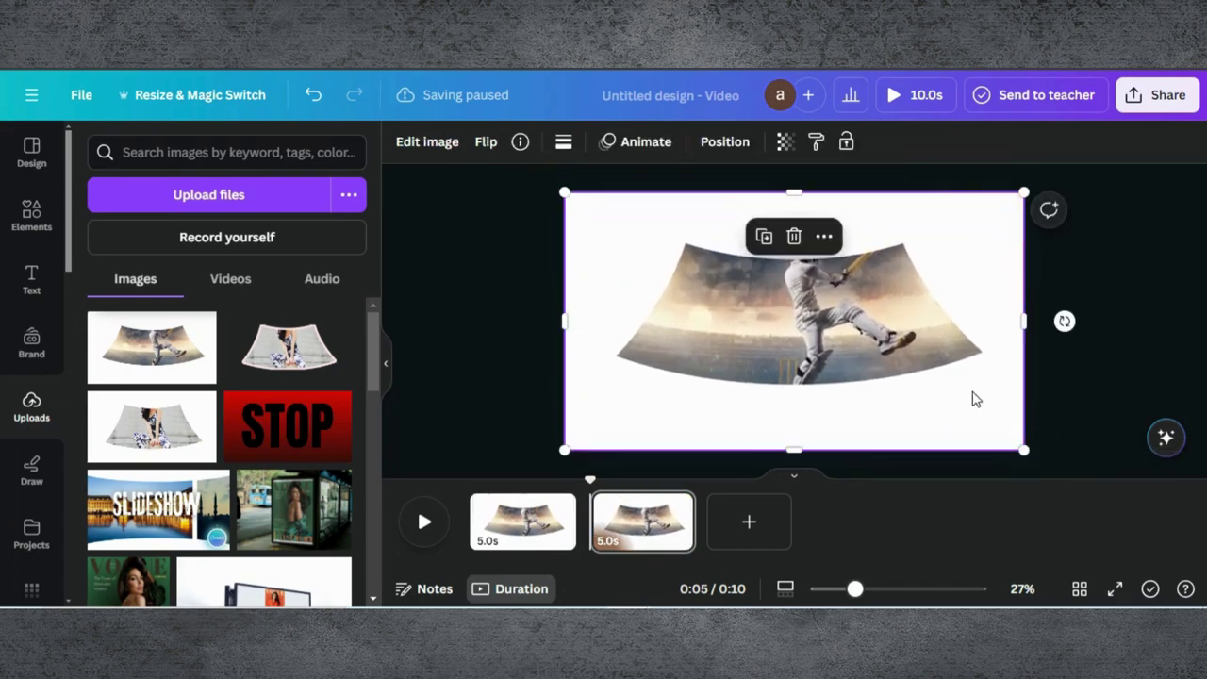
Separate the entire curved photo panel, including the batsman, with Magic Grab at brush size 40, and delete the leftover white background
{"action": "left_click", "coordinate": [423, 143]}
{"action": "left_click", "coordinate": [308, 272]}
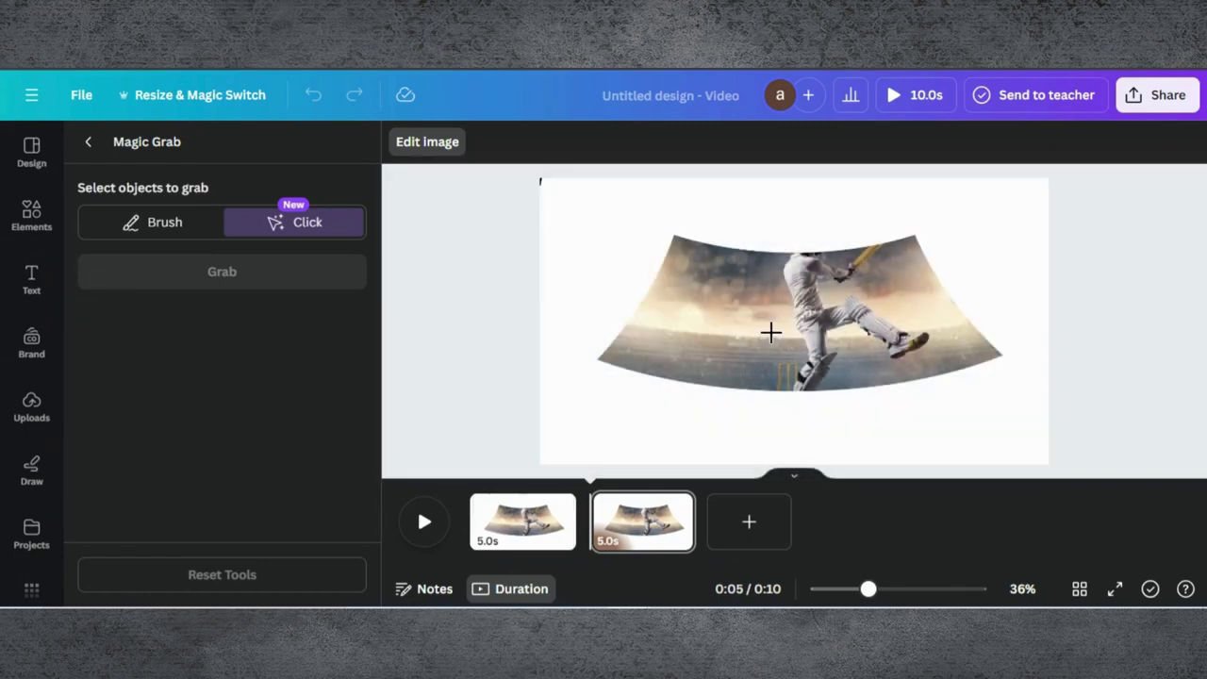
{"action": "left_click", "coordinate": [799, 330]}
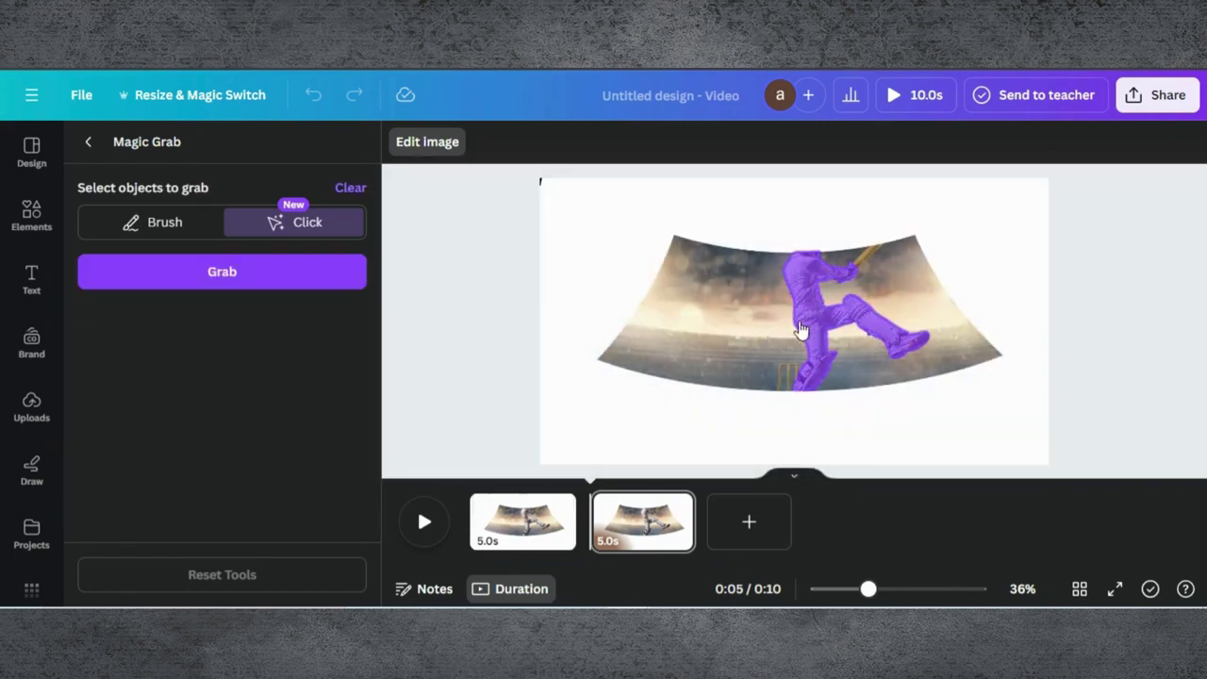
{"action": "left_click", "coordinate": [715, 344]}
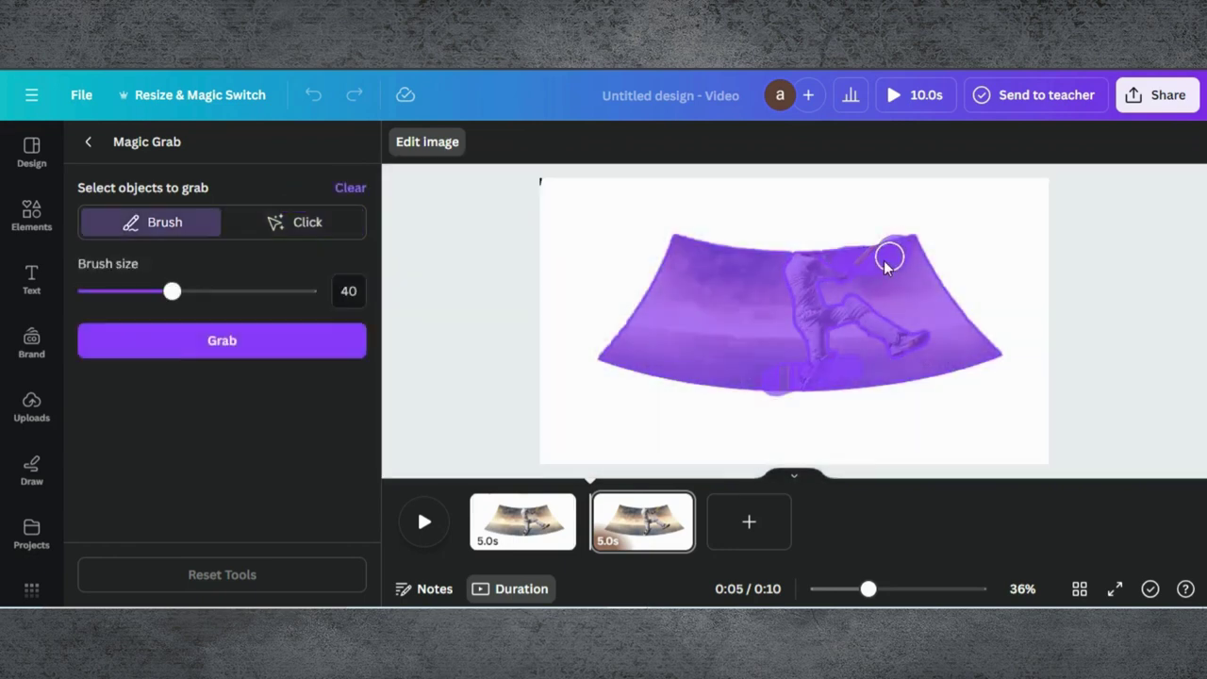
{"action": "left_click", "coordinate": [217, 342]}
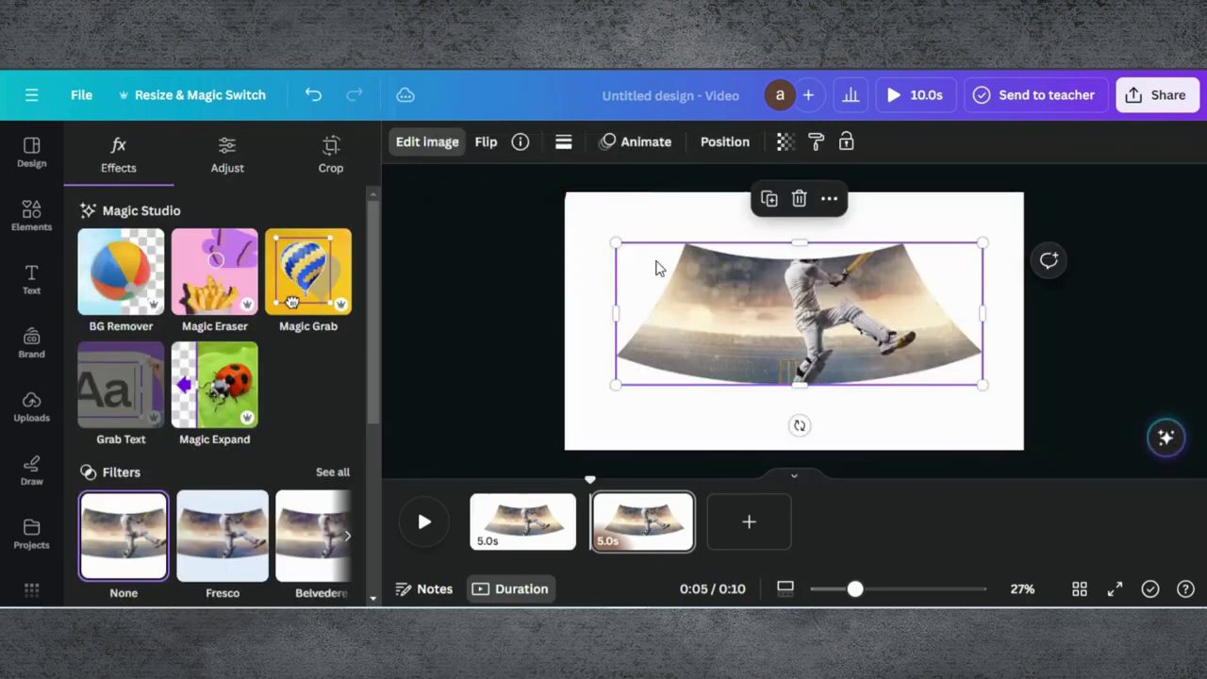
{"action": "left_click", "coordinate": [641, 221]}
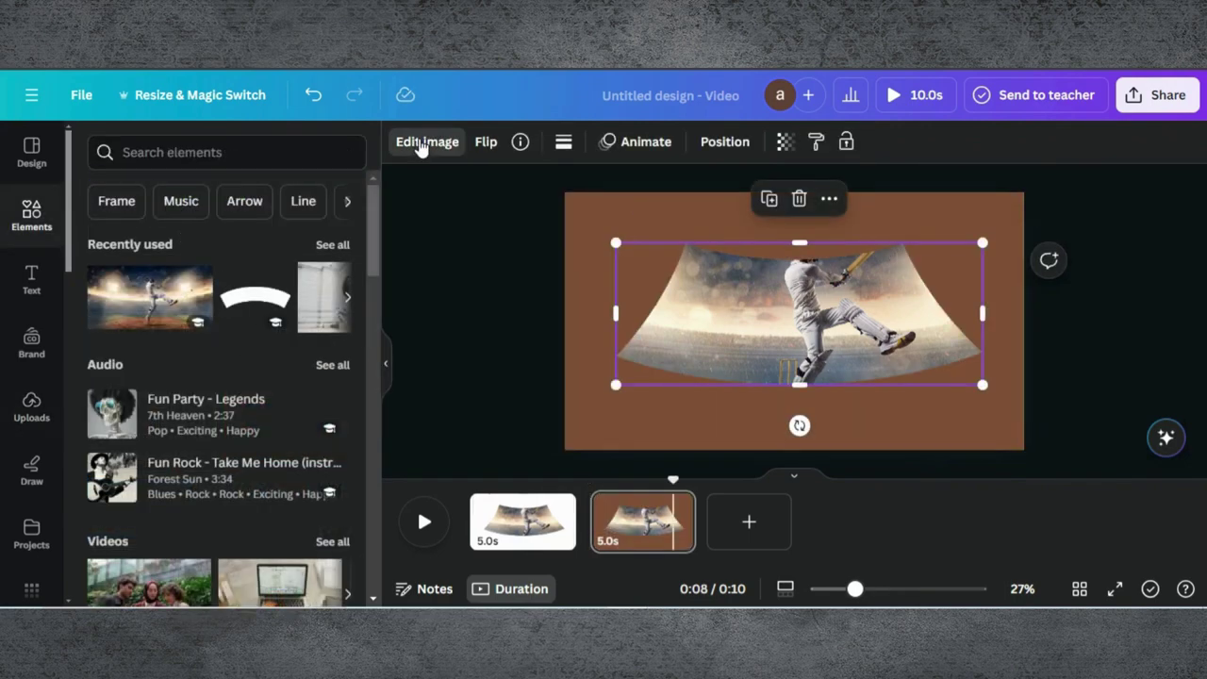
Apply an Outline shadow to the curved panel in the off-white color #EDE5E5
{"action": "left_click", "coordinate": [427, 141]}
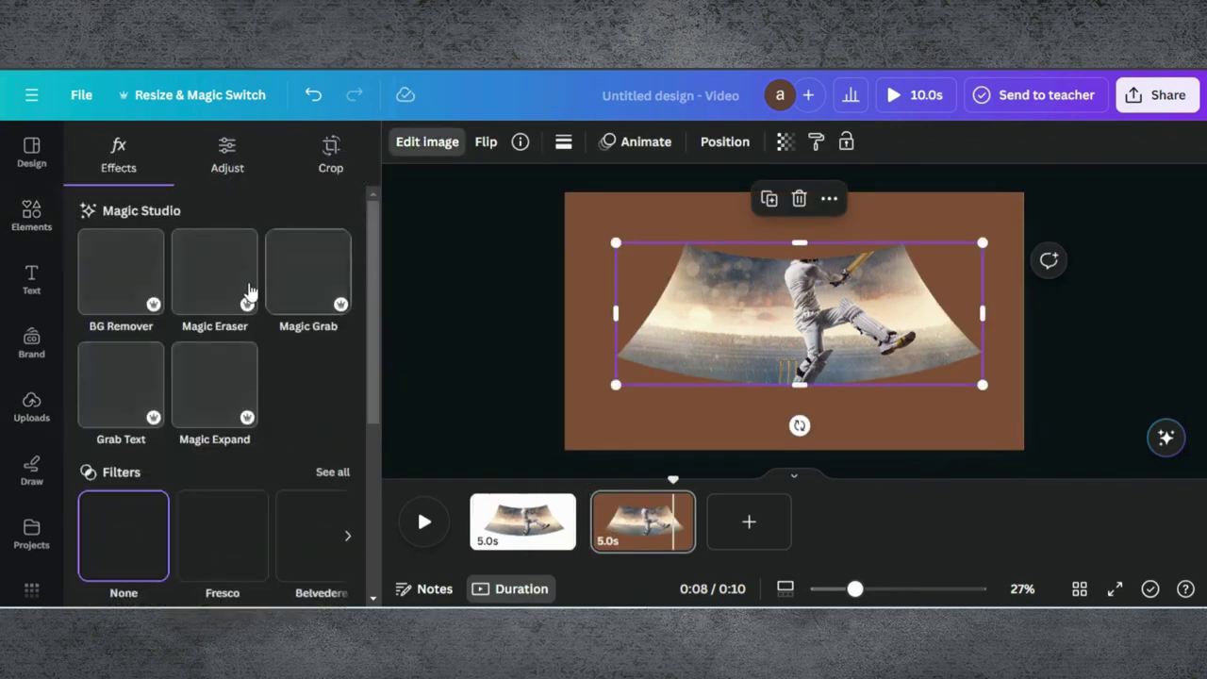
{"action": "scroll", "coordinate": [217, 330], "scroll_direction": "down", "scroll_amount": 4}
{"action": "left_click", "coordinate": [120, 373]}
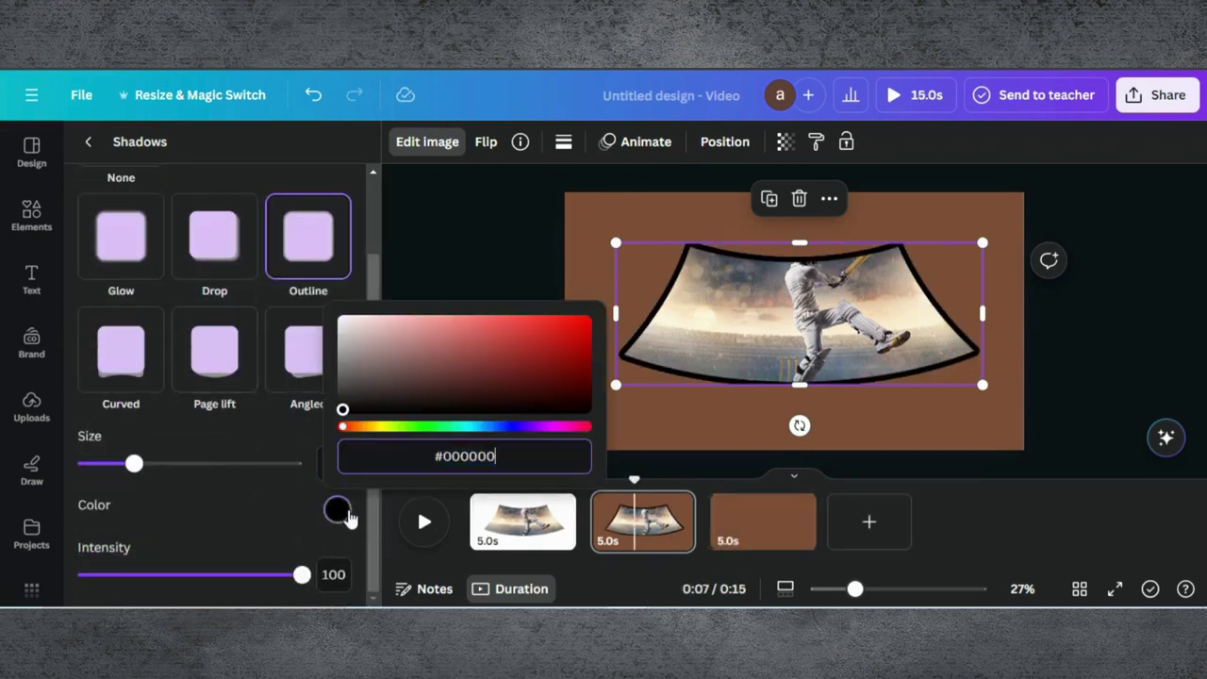
{"action": "left_click", "coordinate": [347, 328]}
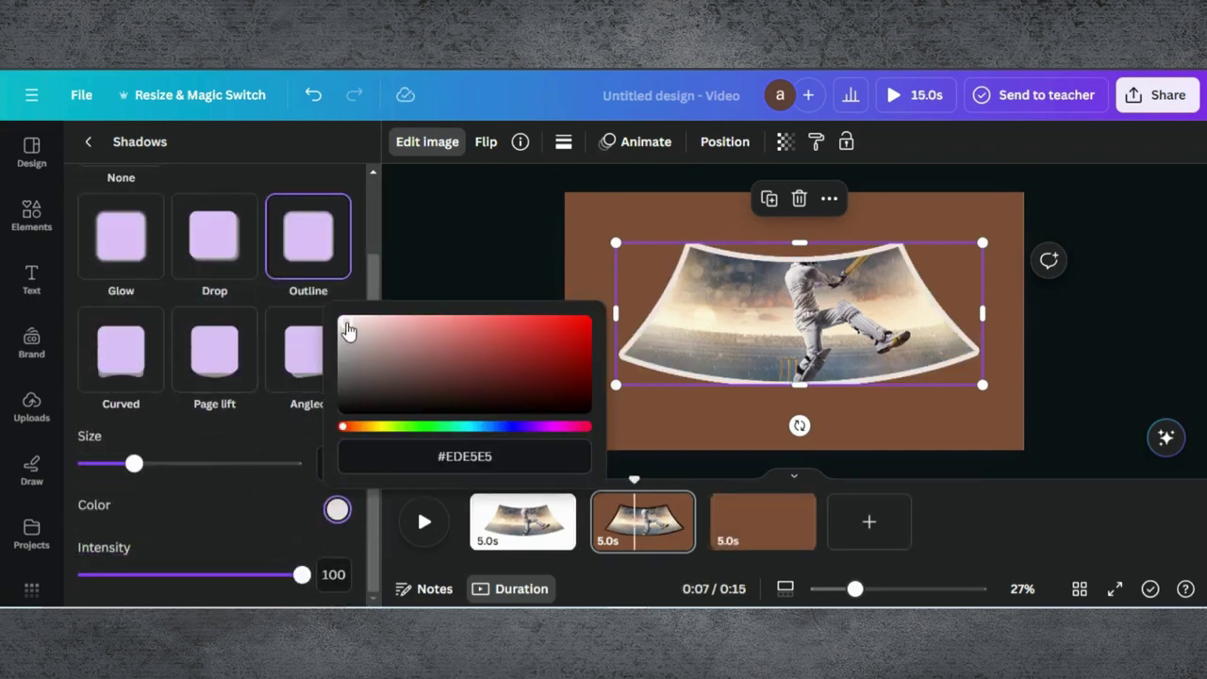
{"action": "left_click", "coordinate": [428, 232]}
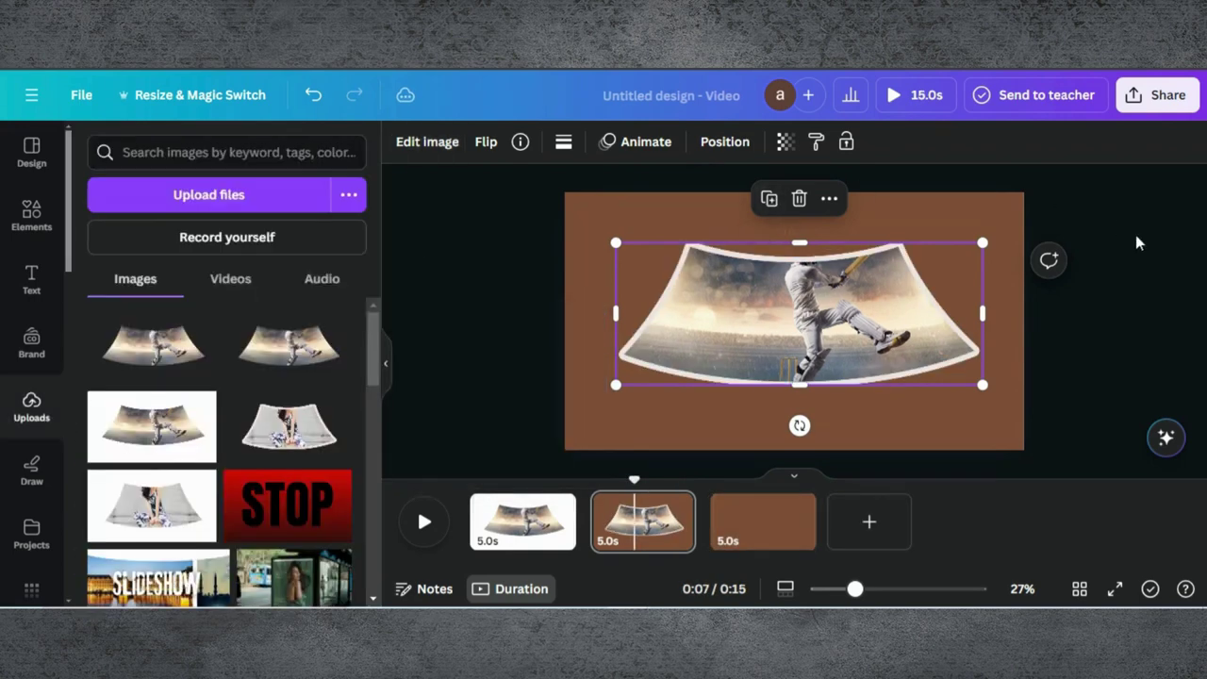
Set up the design's download as a PNG with a transparent background
{"action": "left_click", "coordinate": [1152, 268]}
{"action": "left_click", "coordinate": [1165, 98]}
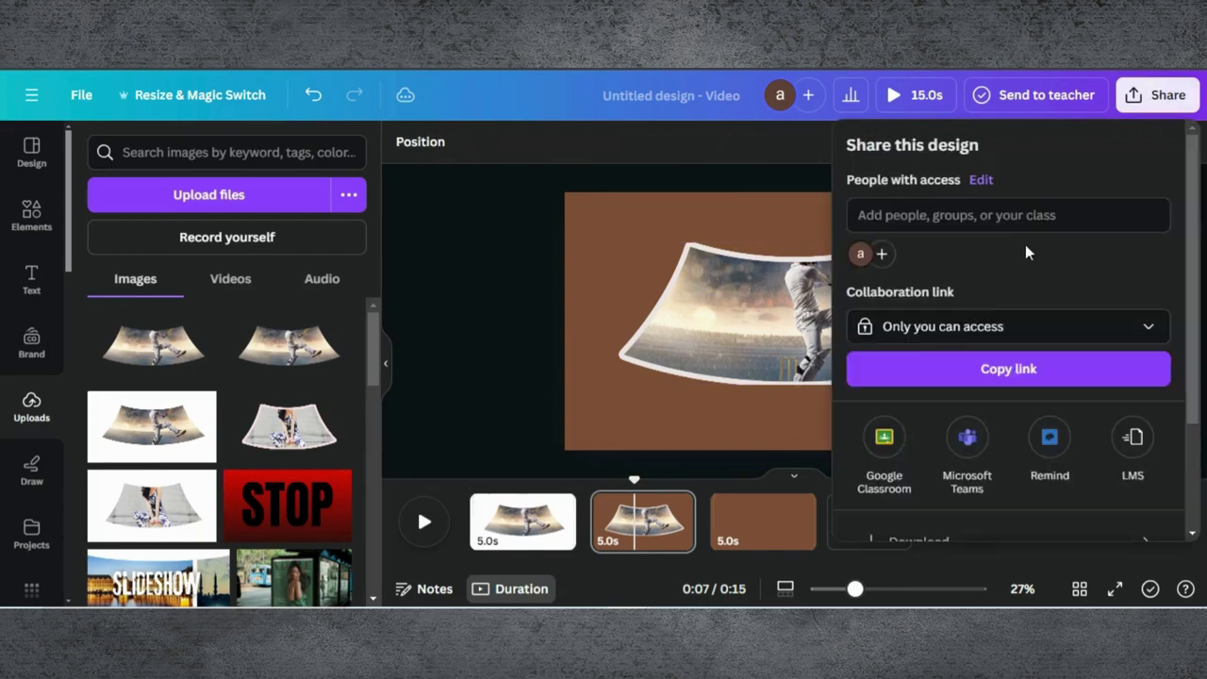
{"action": "scroll", "coordinate": [947, 297], "scroll_direction": "down", "scroll_amount": 2}
{"action": "left_click", "coordinate": [907, 390]}
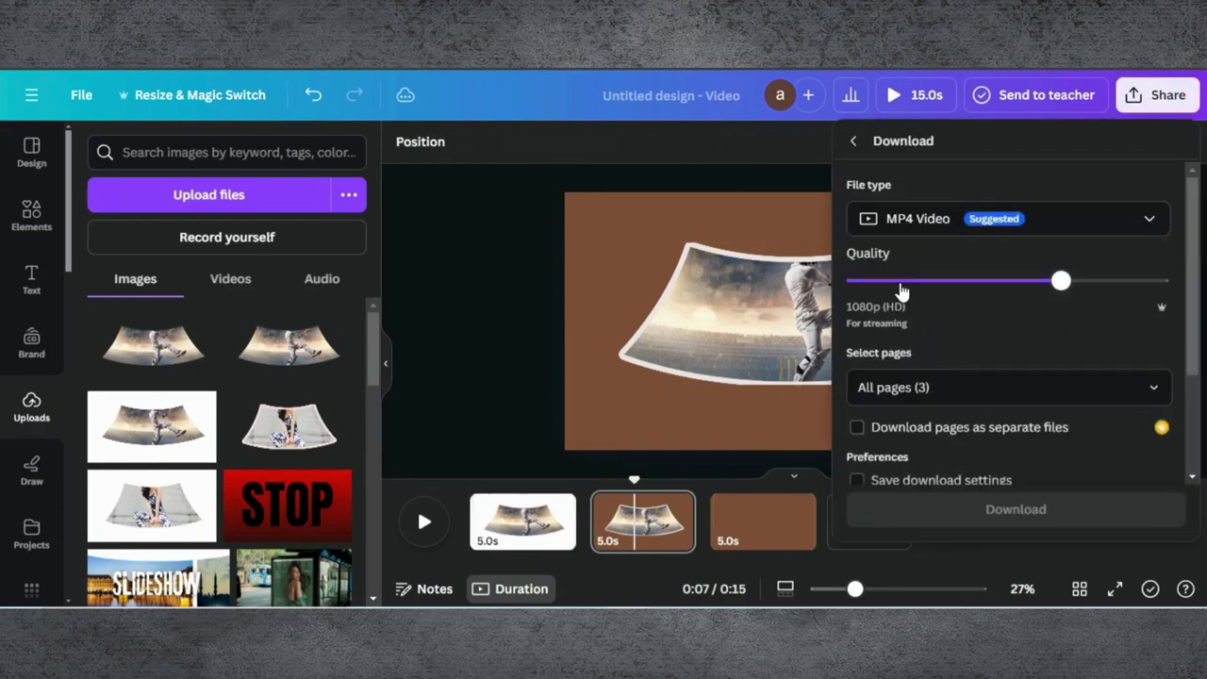
{"action": "left_click", "coordinate": [937, 223]}
{"action": "left_click", "coordinate": [910, 318]}
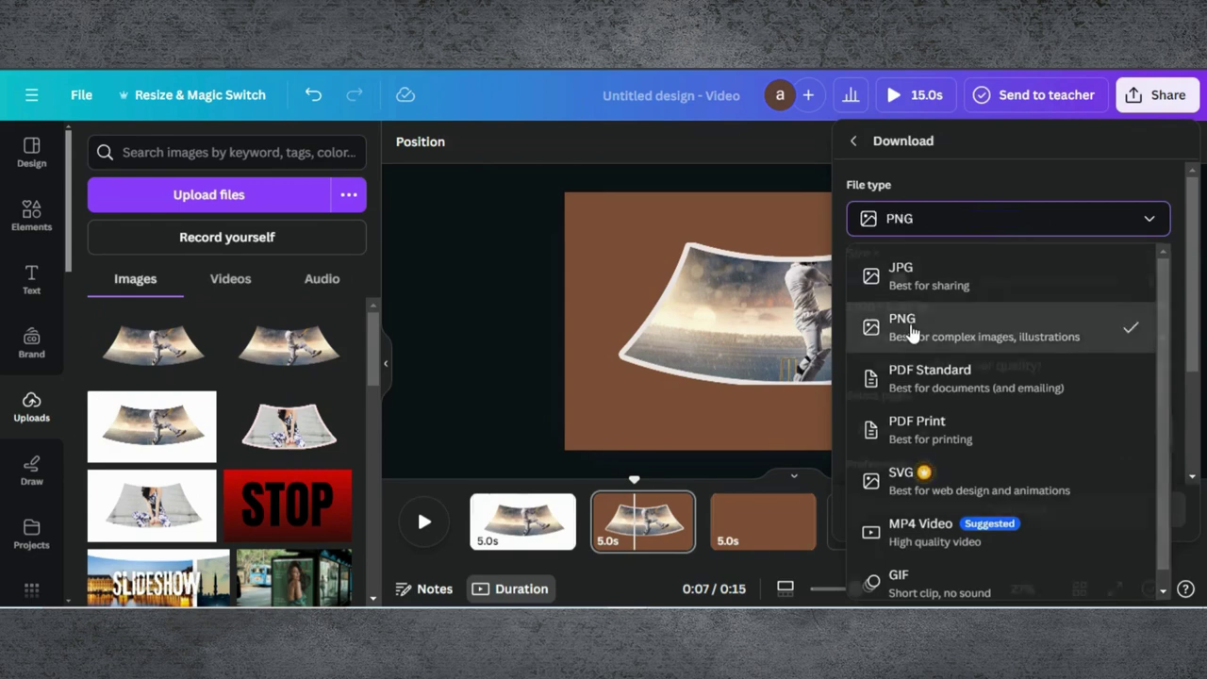
{"action": "left_click", "coordinate": [890, 343]}
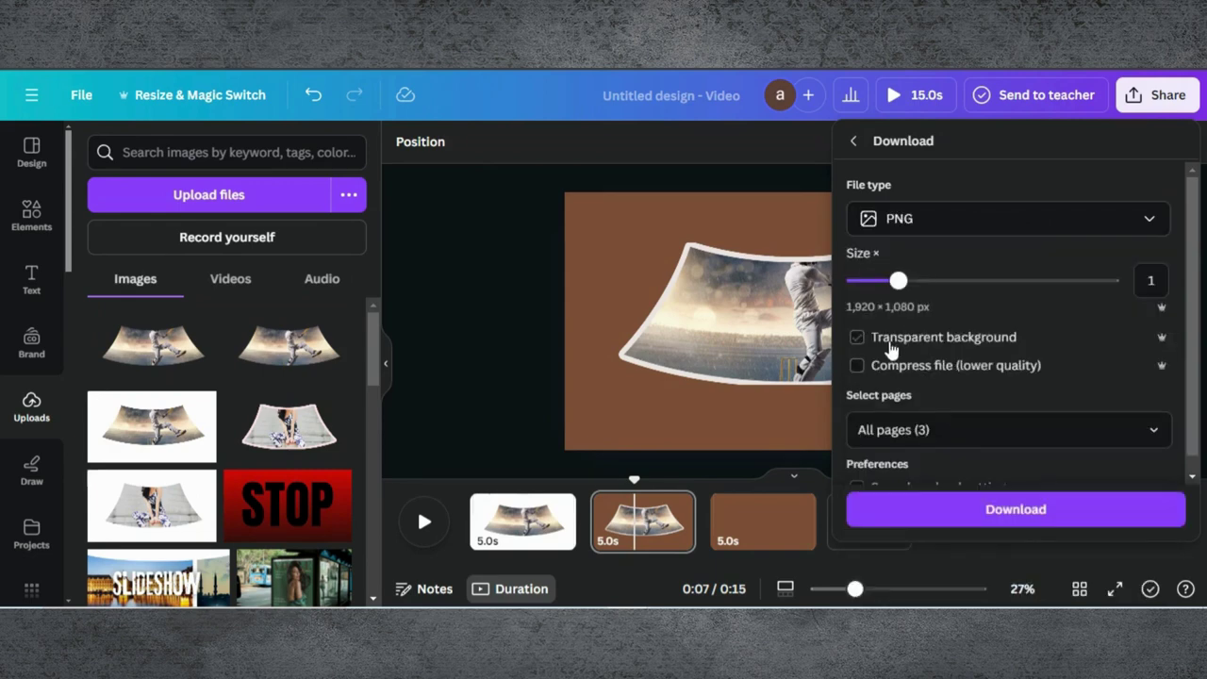
Limit the download to page 2 and export it
{"action": "left_click", "coordinate": [924, 429]}
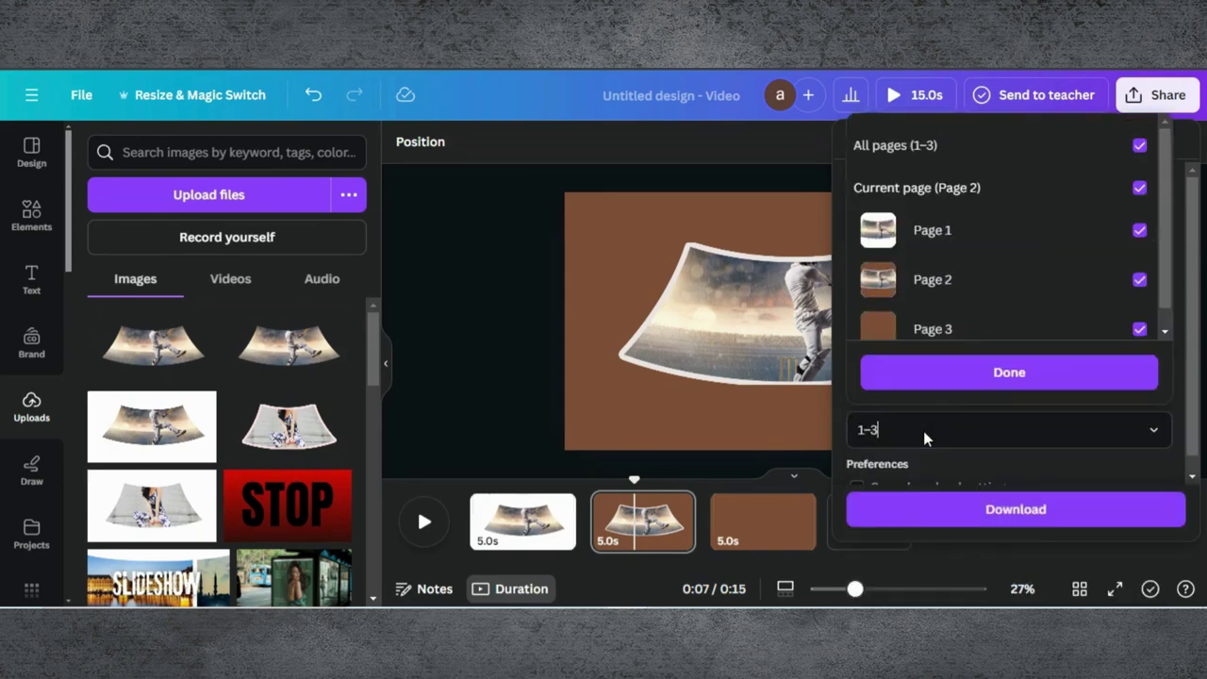
{"action": "left_click", "coordinate": [1140, 147]}
{"action": "left_click", "coordinate": [1140, 281]}
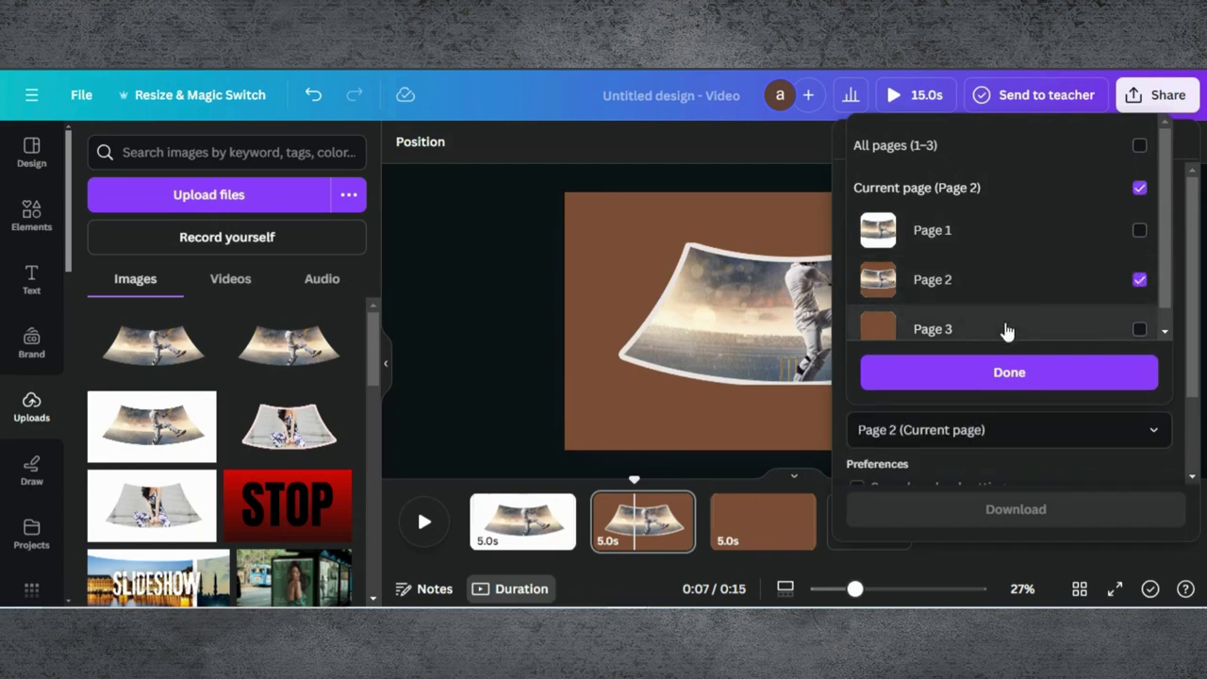
{"action": "left_click", "coordinate": [978, 375]}
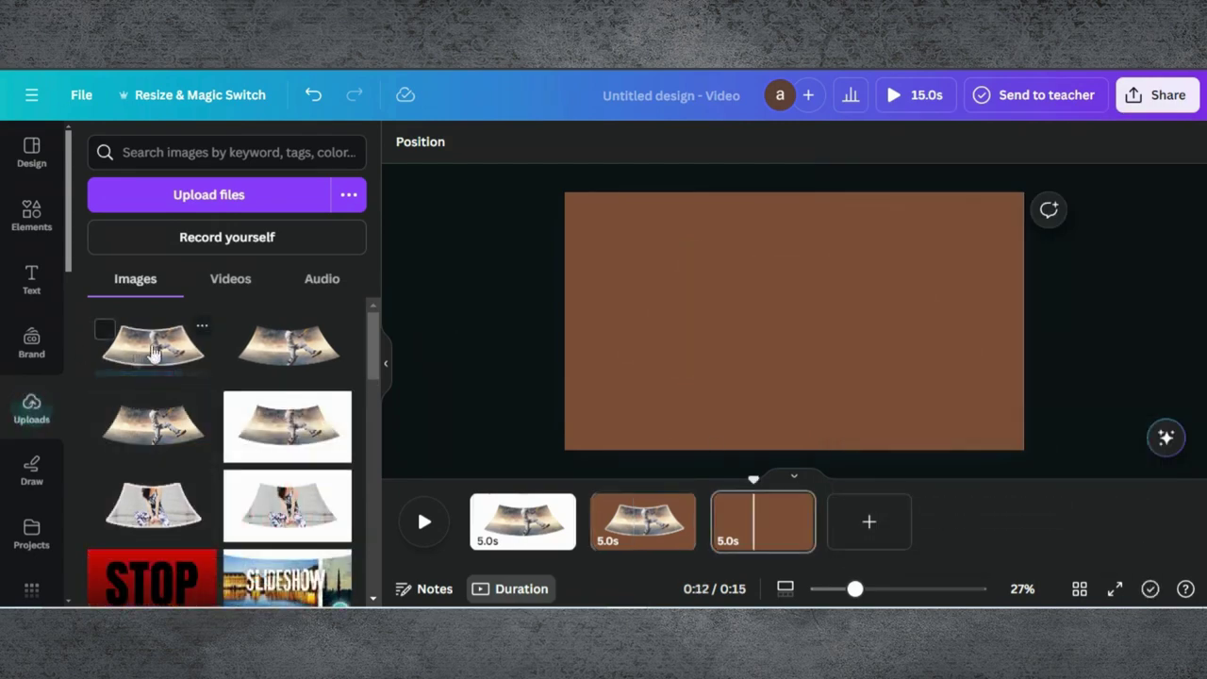
Place the uploaded outlined panel image on the blank brown third page and enlarge it to fill the page
{"action": "left_click", "coordinate": [650, 293]}
{"action": "left_click_drag", "start_coordinate": [706, 311], "coordinate": [646, 277]}
{"action": "left_click_drag", "start_coordinate": [903, 385], "coordinate": [1032, 432]}
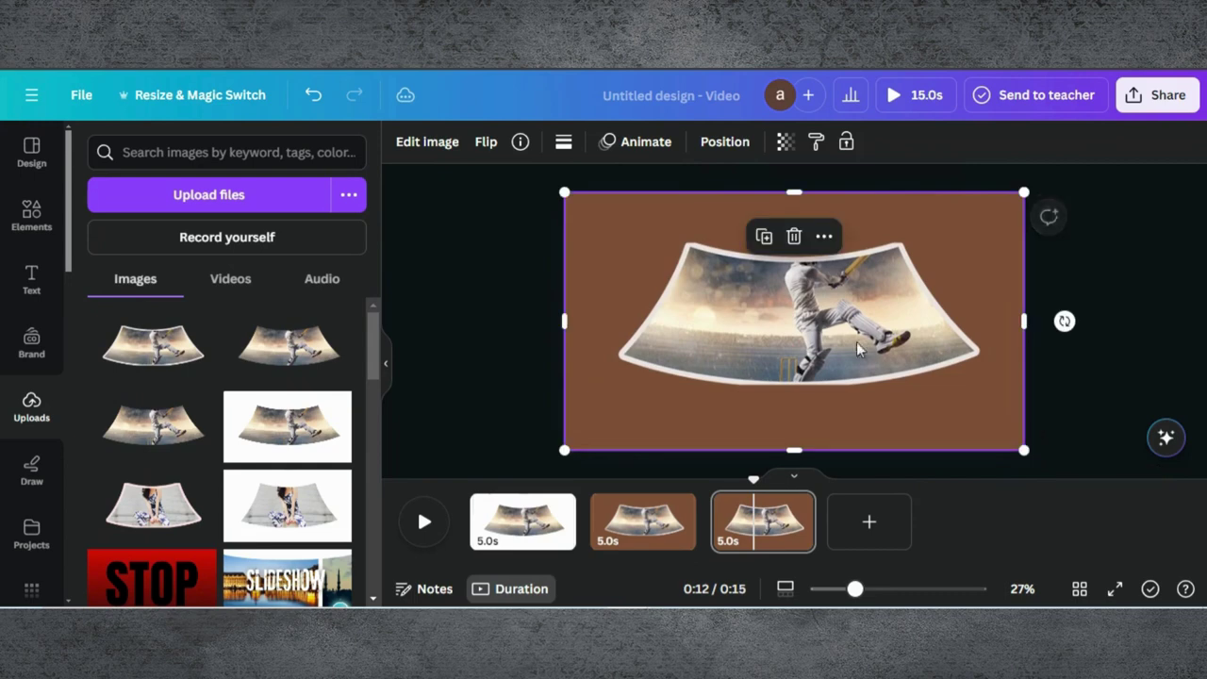
Apply a Curved shadow to the panel image on page 3, with distance 0 and curve 100
{"action": "left_click", "coordinate": [419, 143]}
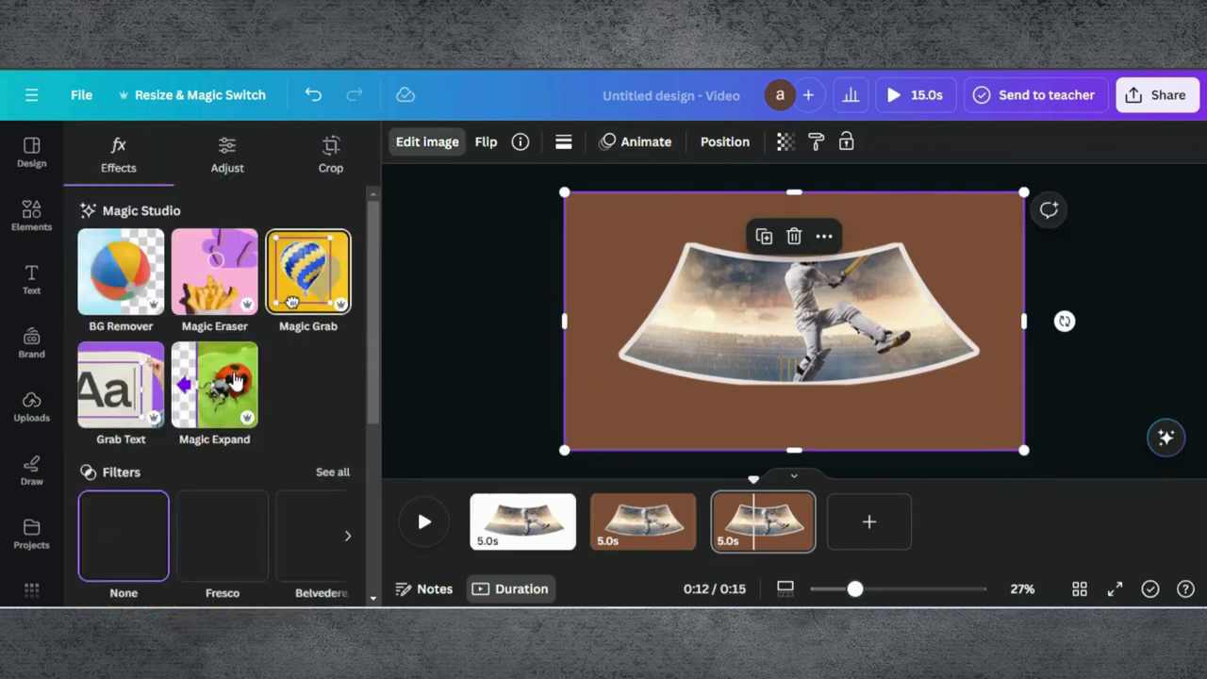
{"action": "scroll", "coordinate": [235, 377], "scroll_direction": "down", "scroll_amount": 3}
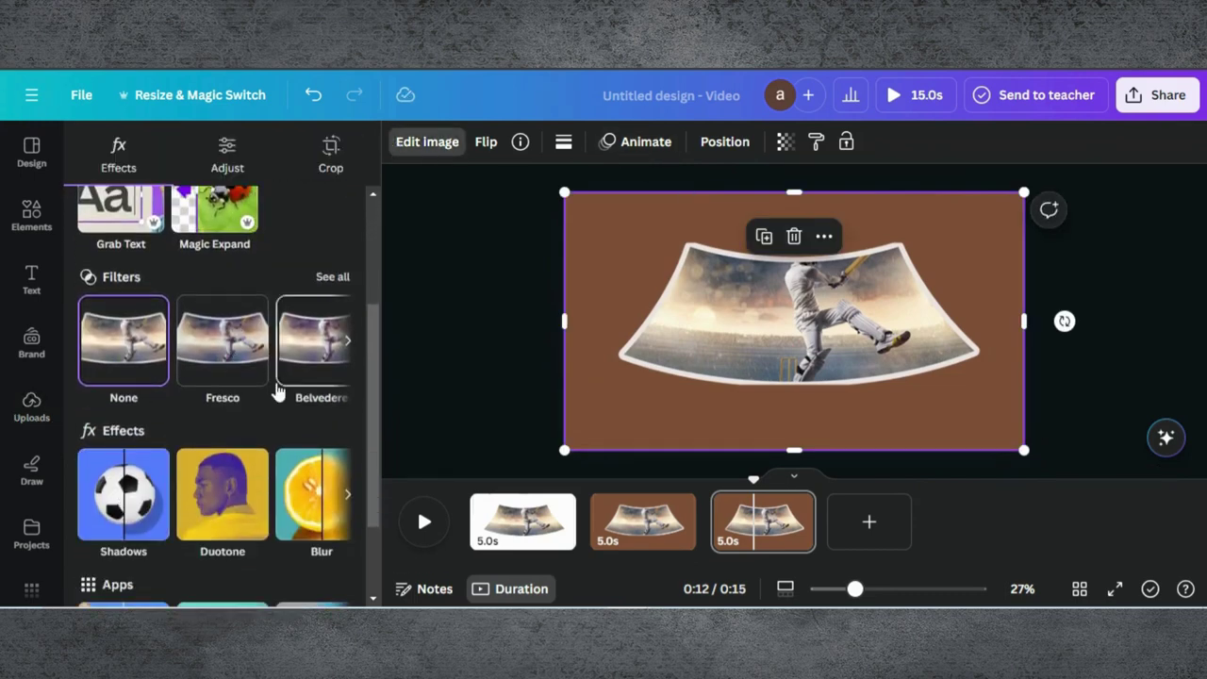
{"action": "left_click", "coordinate": [123, 495]}
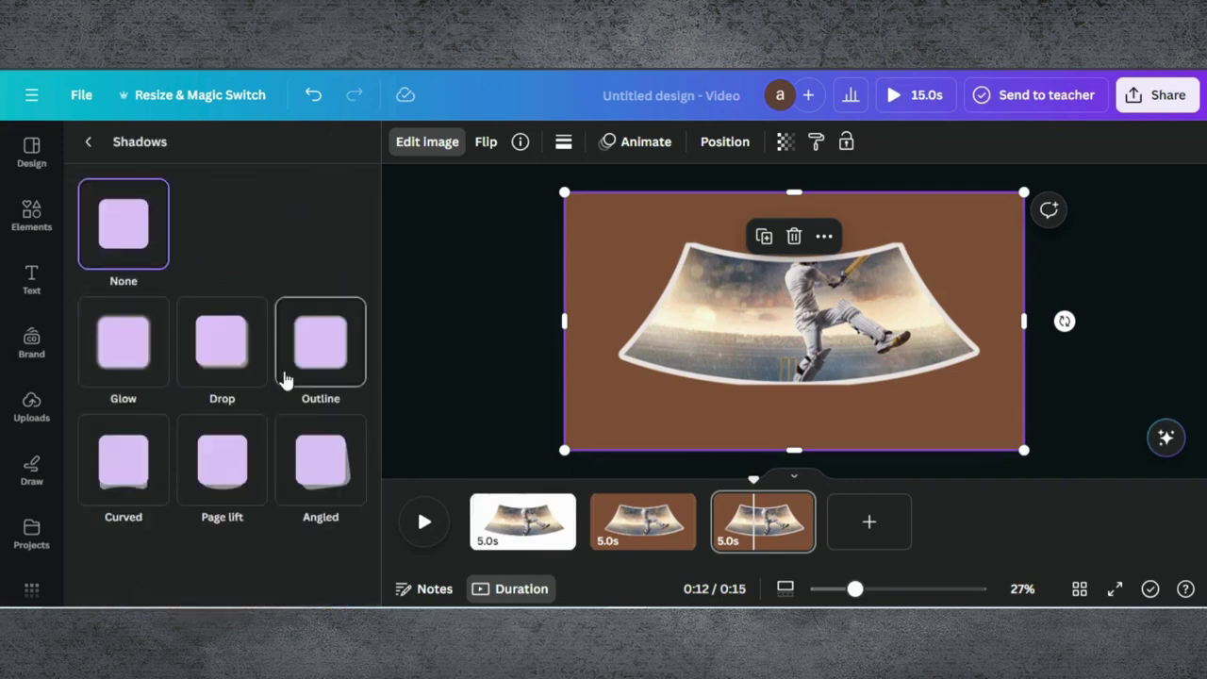
{"action": "left_click", "coordinate": [122, 460]}
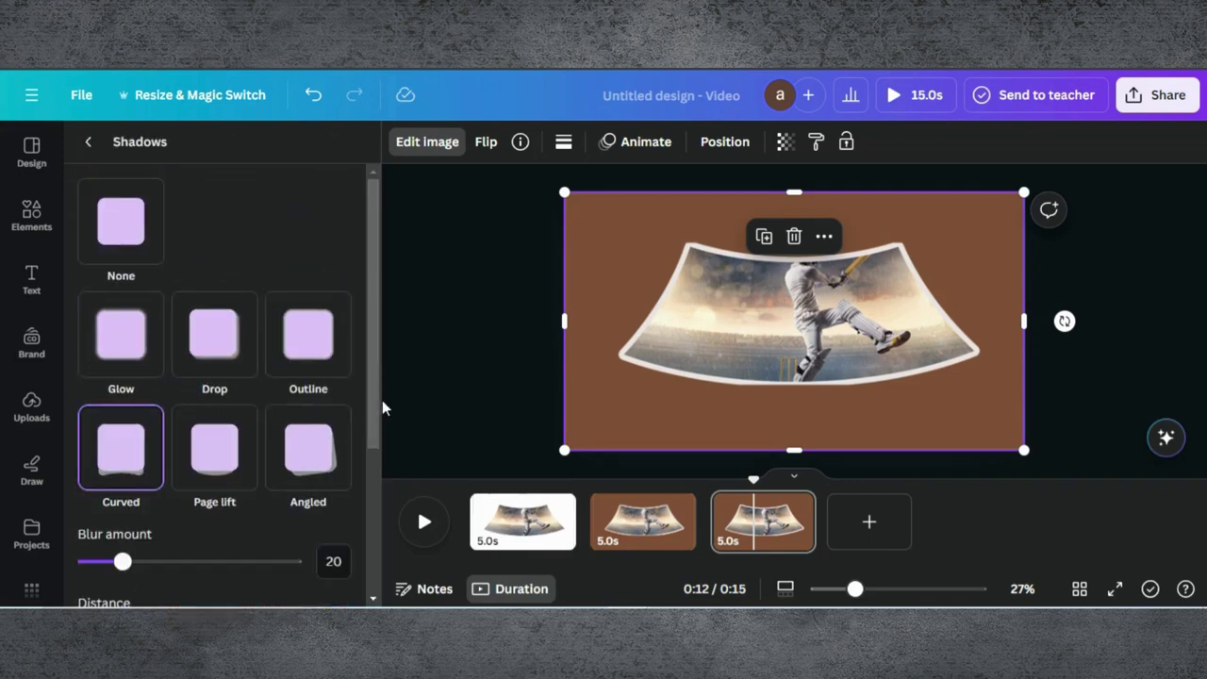
{"action": "scroll", "coordinate": [142, 523], "scroll_direction": "down", "scroll_amount": 4}
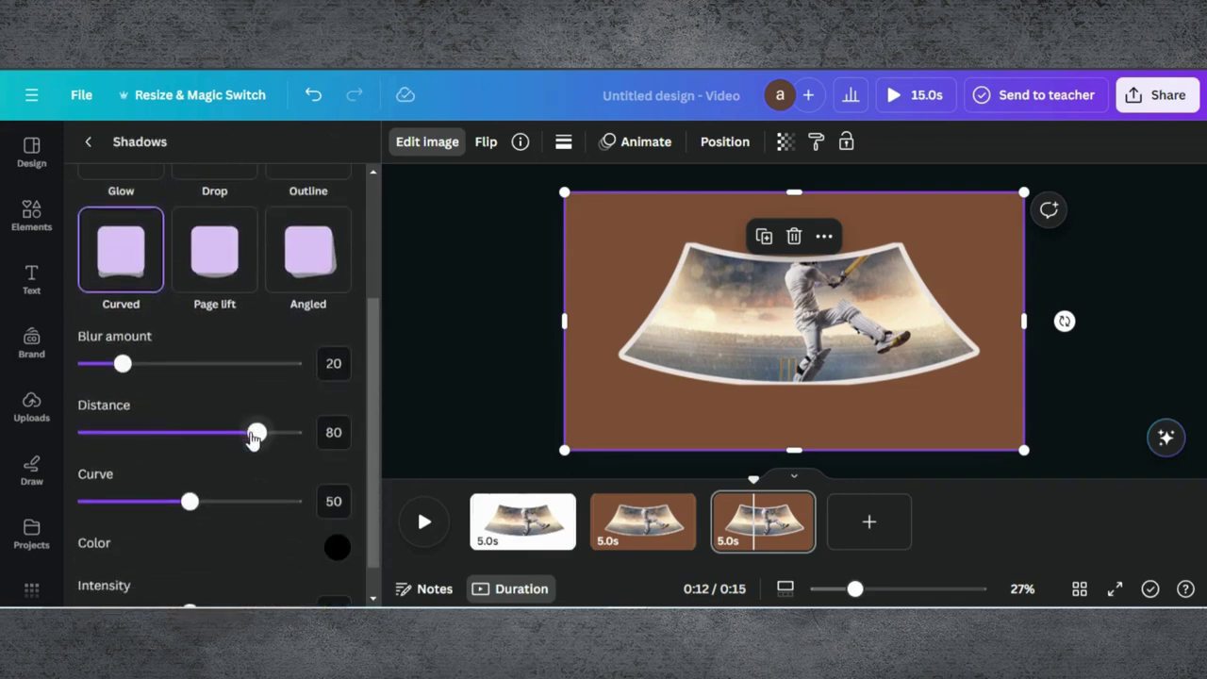
{"action": "left_click_drag", "start_coordinate": [254, 432], "coordinate": [76, 432]}
{"action": "left_click_drag", "start_coordinate": [192, 510], "coordinate": [315, 501]}
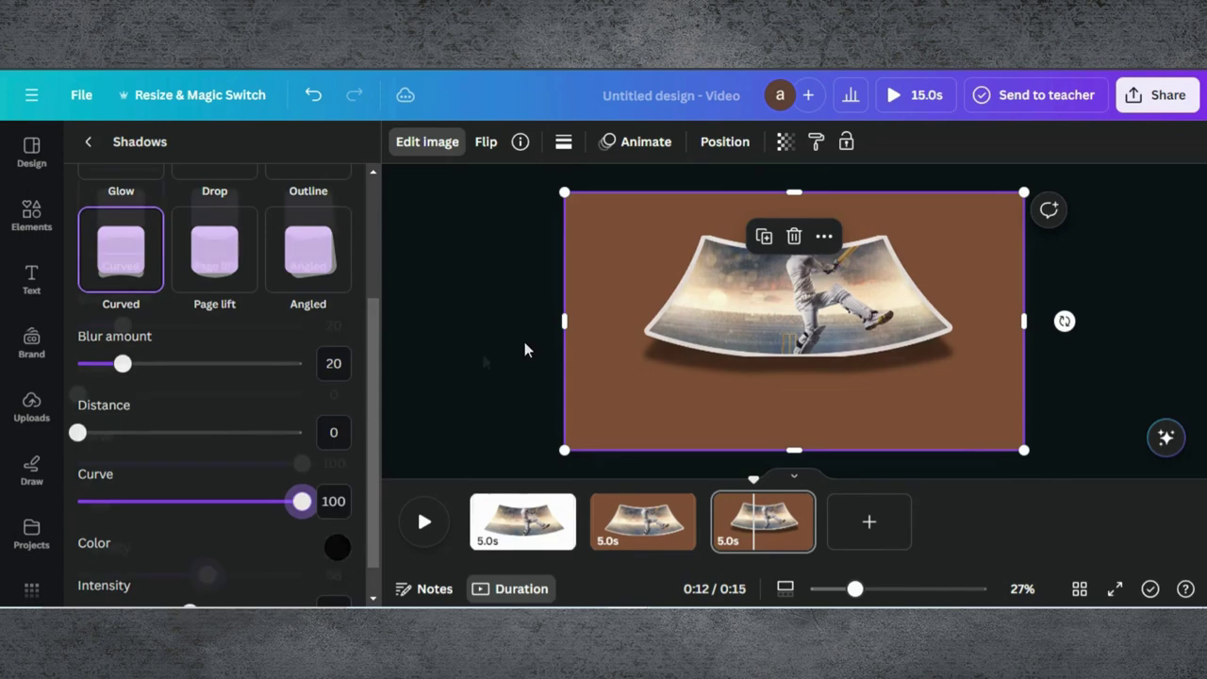
Add the original cricket photo over the curved panel on page 3 and set its transparency to 45
{"action": "key", "text": "ctrl+z"}
{"action": "left_click_drag", "start_coordinate": [144, 300], "coordinate": [699, 284]}
{"action": "left_click", "coordinate": [784, 141]}
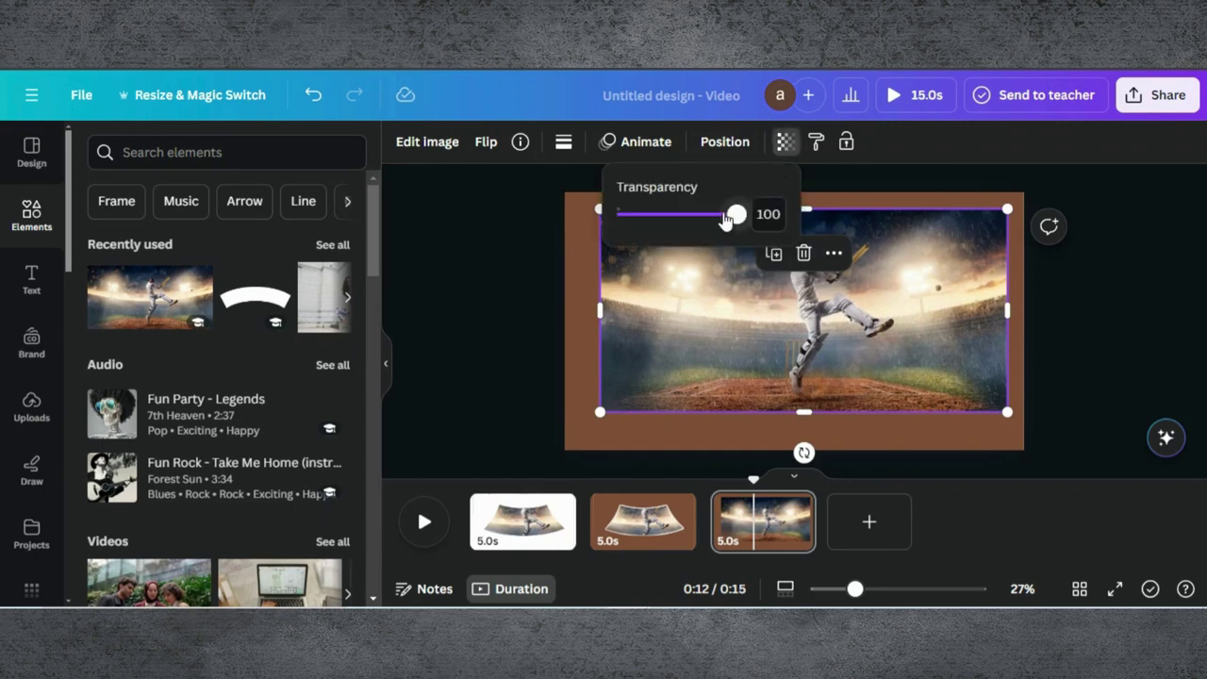
{"action": "left_click_drag", "start_coordinate": [736, 219], "coordinate": [672, 222]}
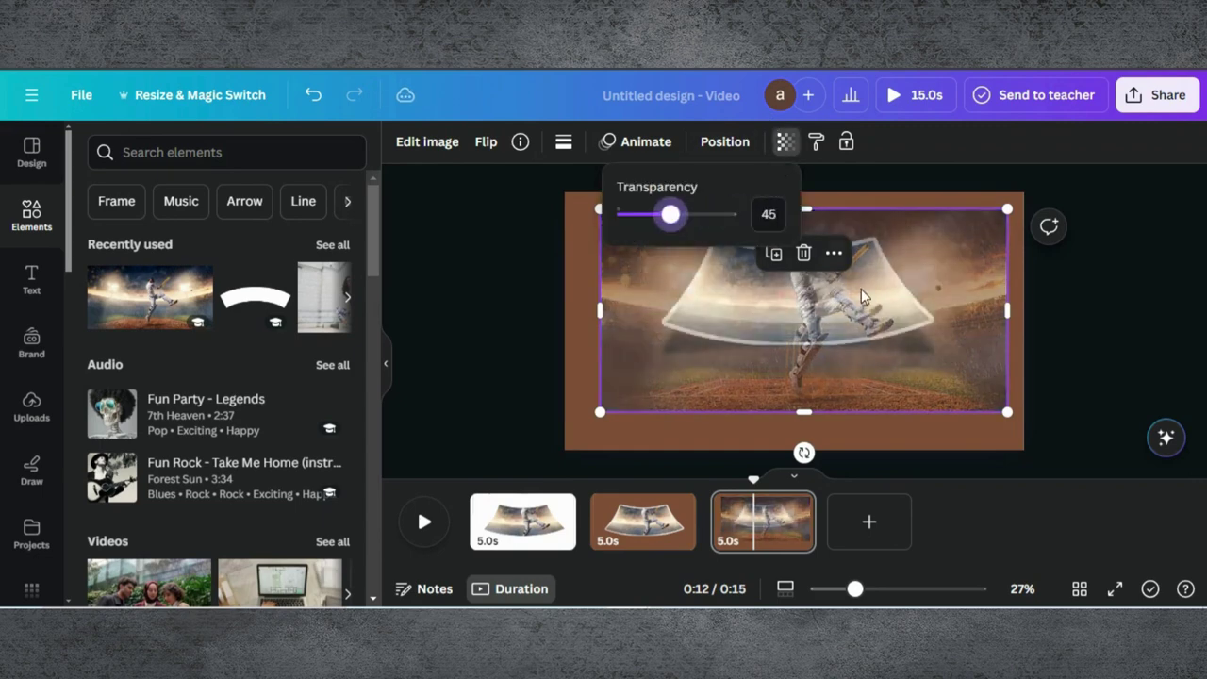
{"action": "left_click", "coordinate": [1108, 354]}
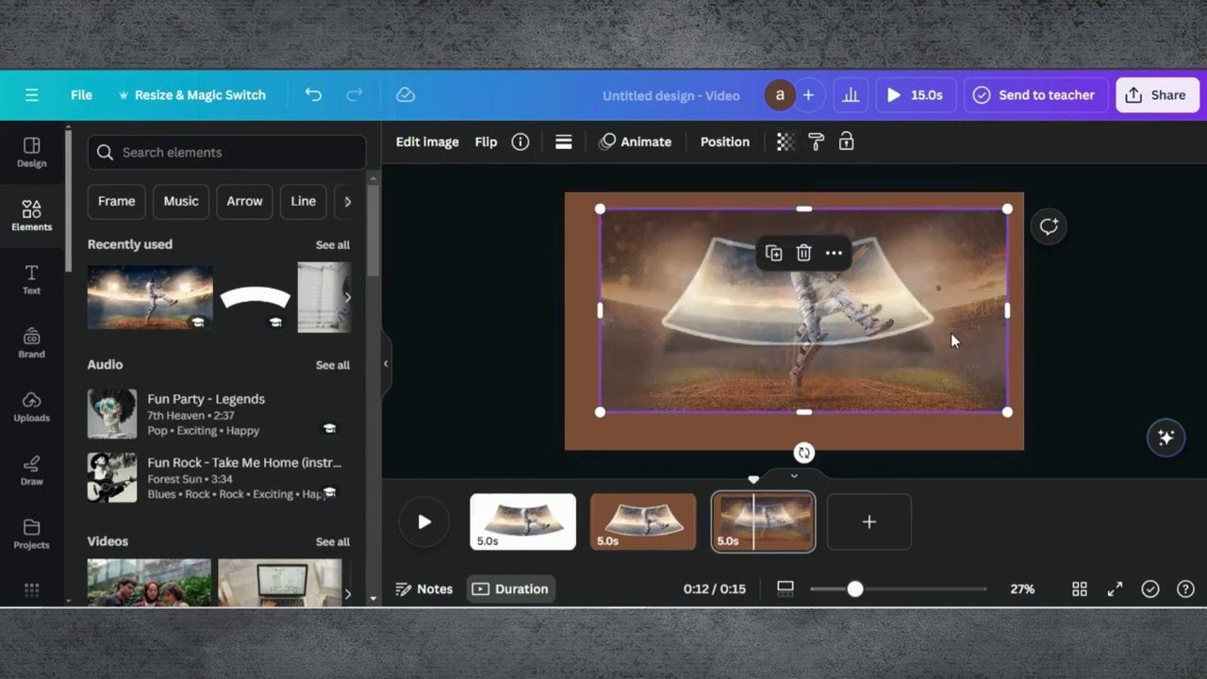
Move and resize the semi-transparent photo so its batsman roughly overlaps the batsman in the panel
{"action": "left_click_drag", "start_coordinate": [950, 341], "coordinate": [939, 334]}
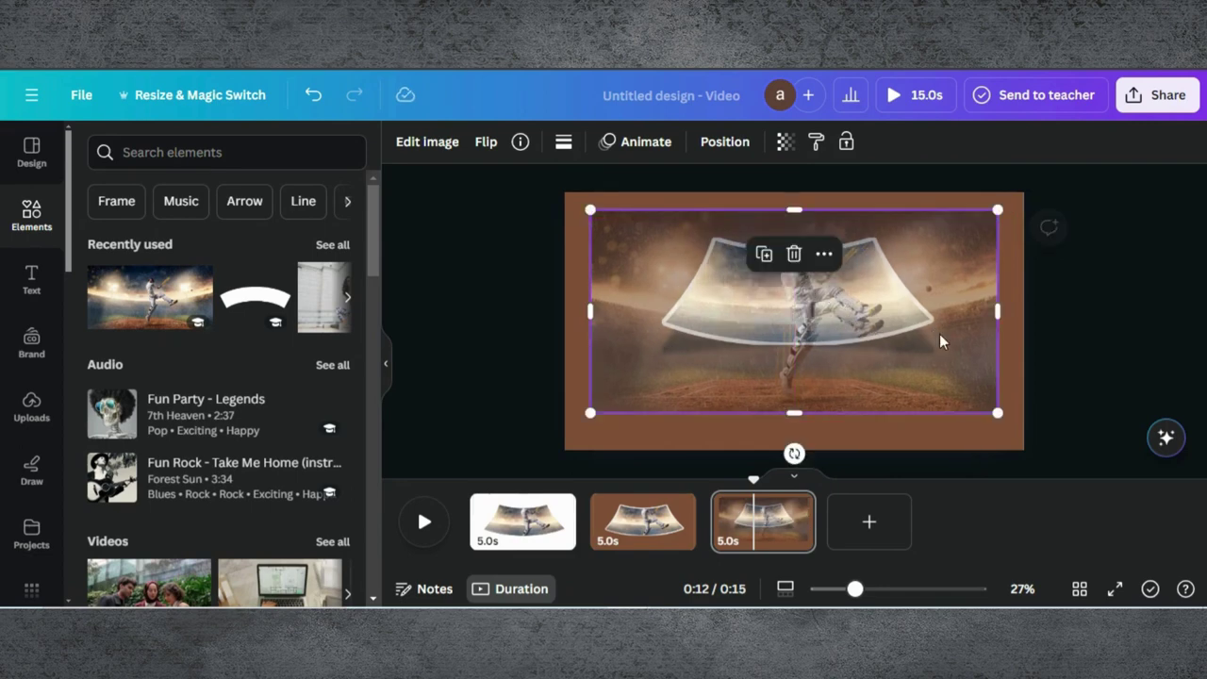
{"action": "left_click_drag", "start_coordinate": [1002, 202], "coordinate": [1007, 196]}
{"action": "left_click_drag", "start_coordinate": [908, 274], "coordinate": [896, 265]}
{"action": "mouse_move", "coordinate": [580, 194]}
{"action": "left_mouse_down"}
{"action": "mouse_move", "coordinate": [568, 191]}
{"action": "mouse_move", "coordinate": [591, 199]}
{"action": "left_mouse_up"}
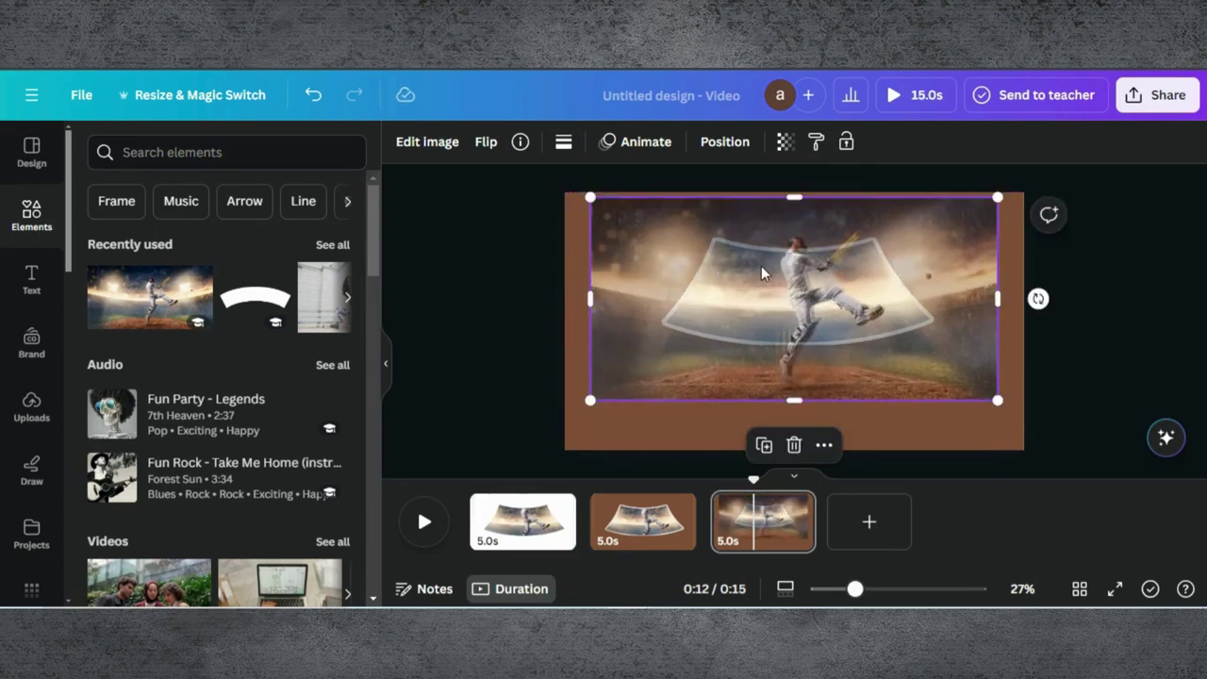
Fine-tune the photo's size and position to match the panel's batsman, and restore its transparency setting to 100
{"action": "left_click_drag", "start_coordinate": [855, 590], "coordinate": [876, 592]}
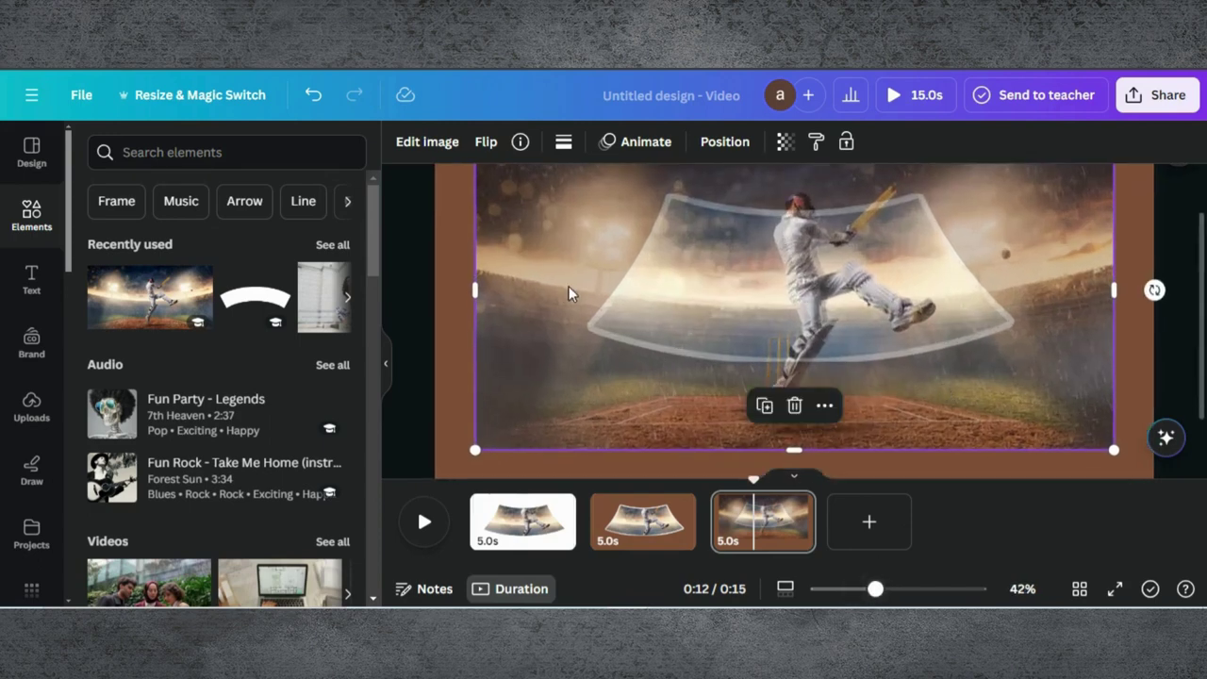
{"action": "scroll", "coordinate": [569, 285], "scroll_direction": "up", "scroll_amount": 1}
{"action": "mouse_move", "coordinate": [477, 193]}
{"action": "left_mouse_down"}
{"action": "mouse_move", "coordinate": [519, 218]}
{"action": "mouse_move", "coordinate": [490, 200]}
{"action": "left_mouse_up"}
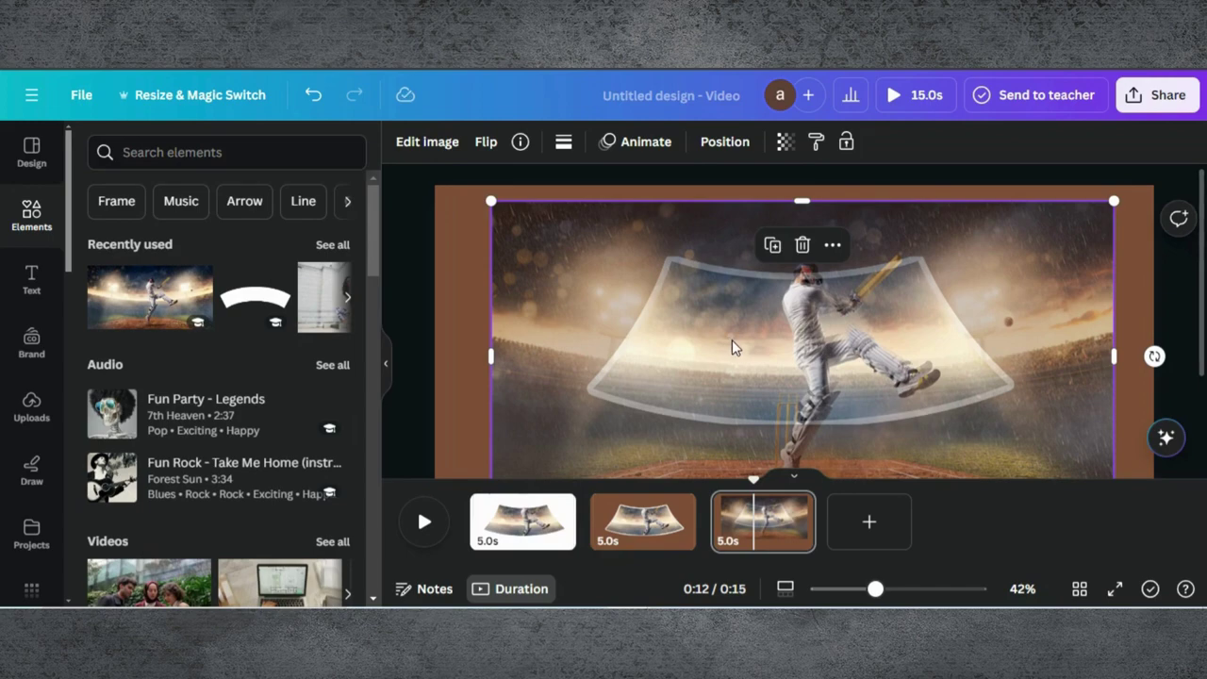
{"action": "left_click_drag", "start_coordinate": [732, 339], "coordinate": [723, 330]}
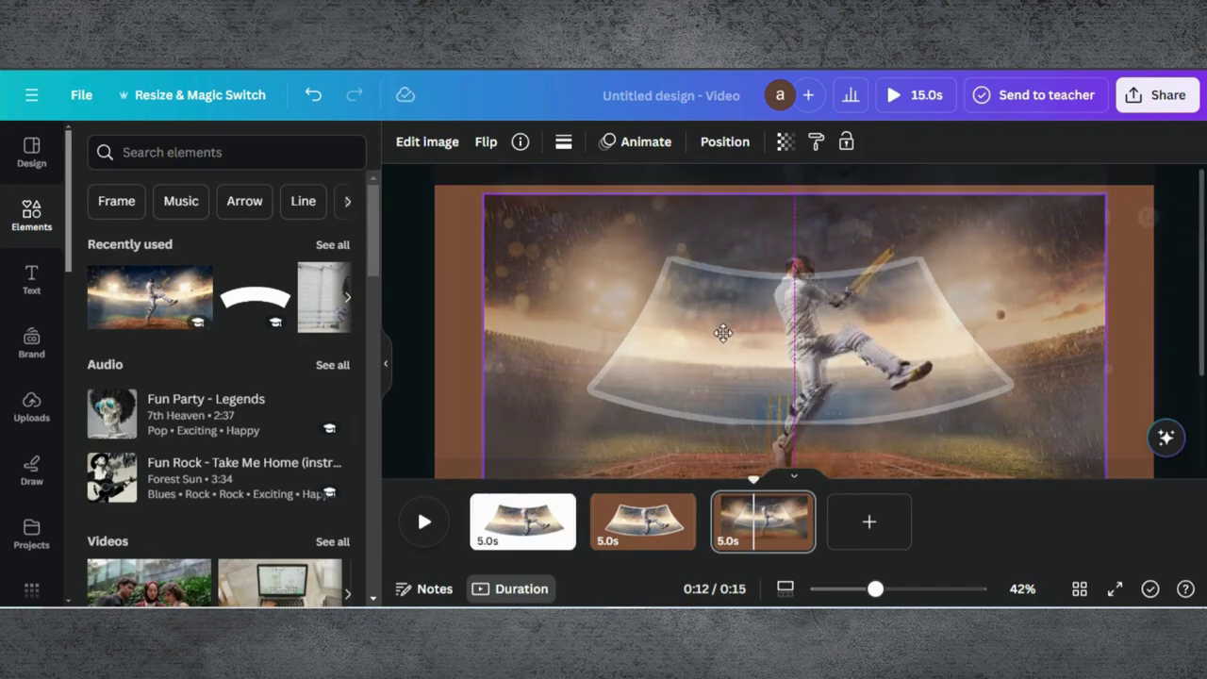
{"action": "scroll", "coordinate": [723, 330], "scroll_direction": "down", "scroll_amount": 3}
{"action": "left_click_drag", "start_coordinate": [1104, 367], "coordinate": [1105, 362]}
{"action": "scroll", "coordinate": [1039, 307], "scroll_direction": "up", "scroll_amount": 3}
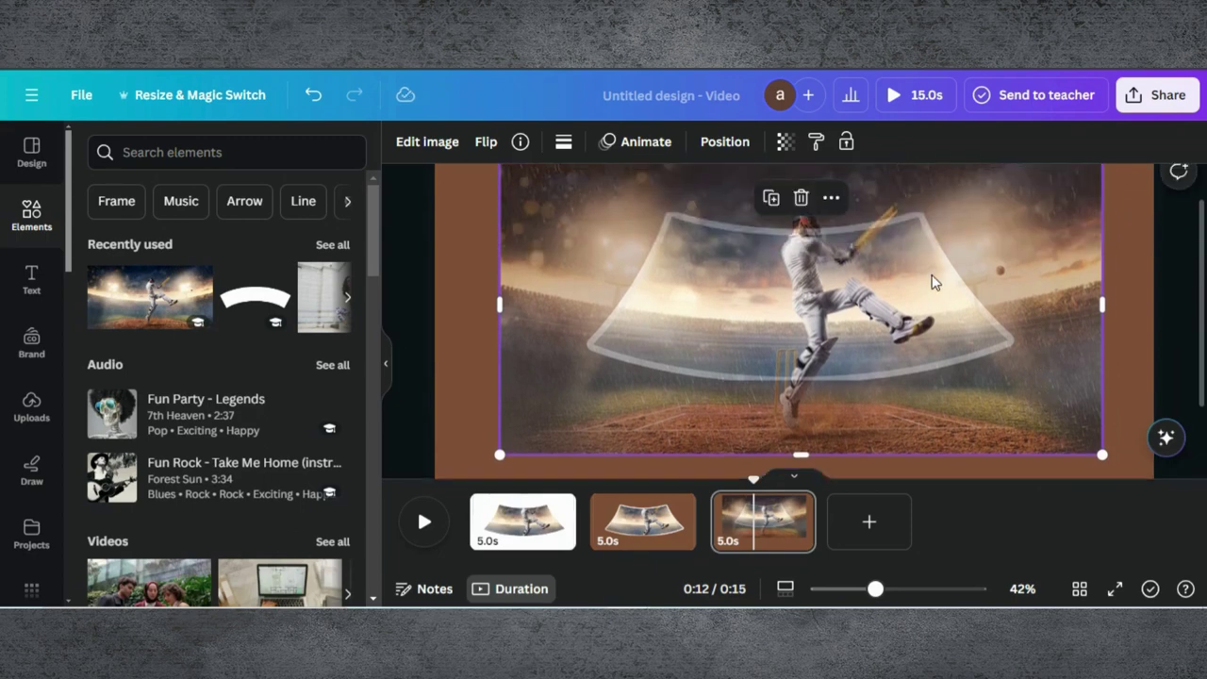
{"action": "left_click", "coordinate": [785, 141]}
{"action": "left_click_drag", "start_coordinate": [711, 216], "coordinate": [749, 222]}
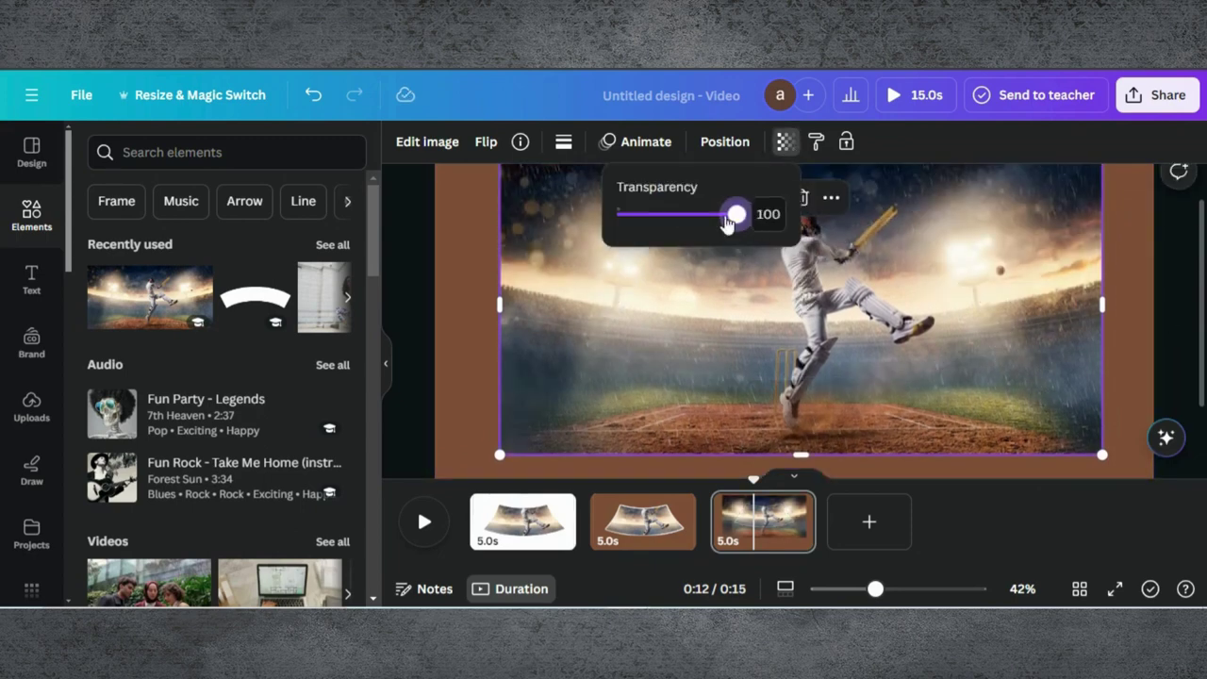
Remove the overlaid photo's background and crop the cut-out batsman's legs at the panel's lower edge
{"action": "left_click", "coordinate": [418, 141]}
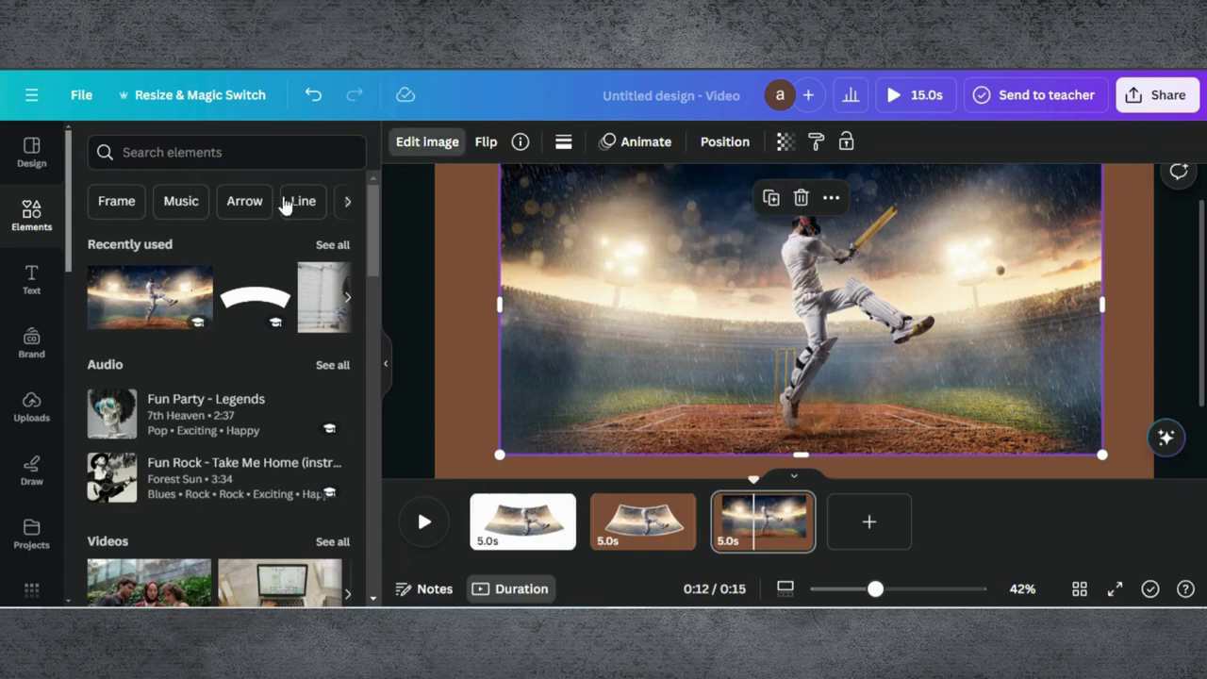
{"action": "left_click", "coordinate": [106, 268]}
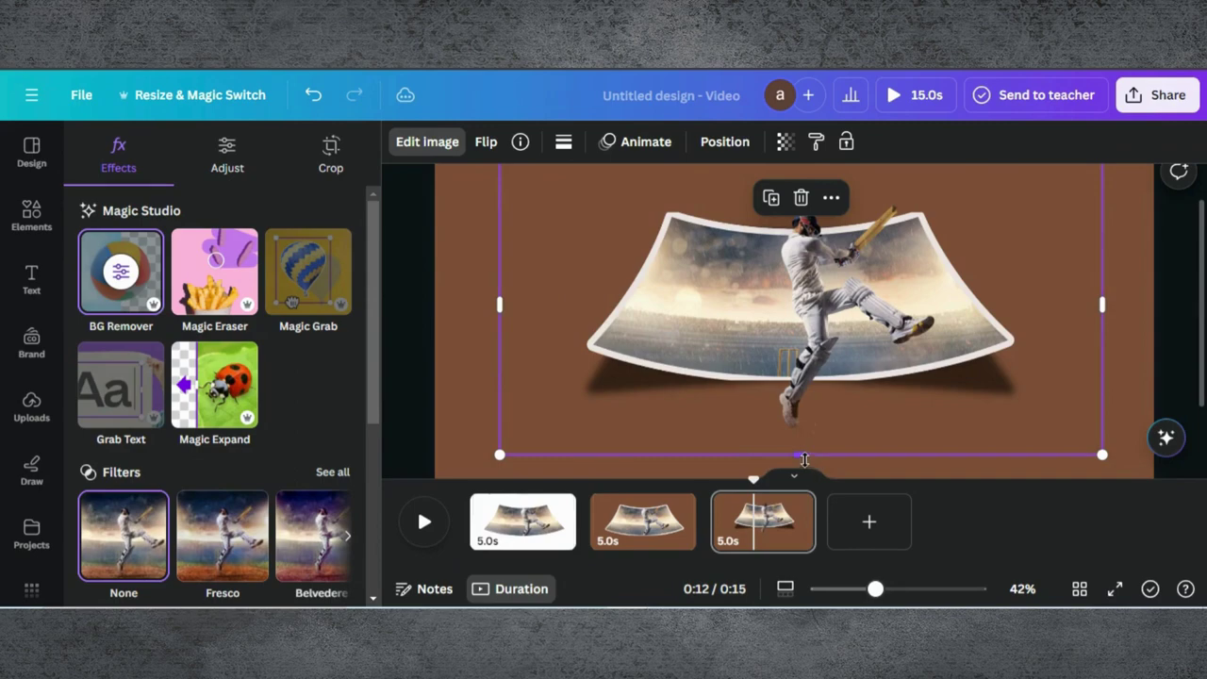
{"action": "left_click_drag", "start_coordinate": [801, 454], "coordinate": [814, 378]}
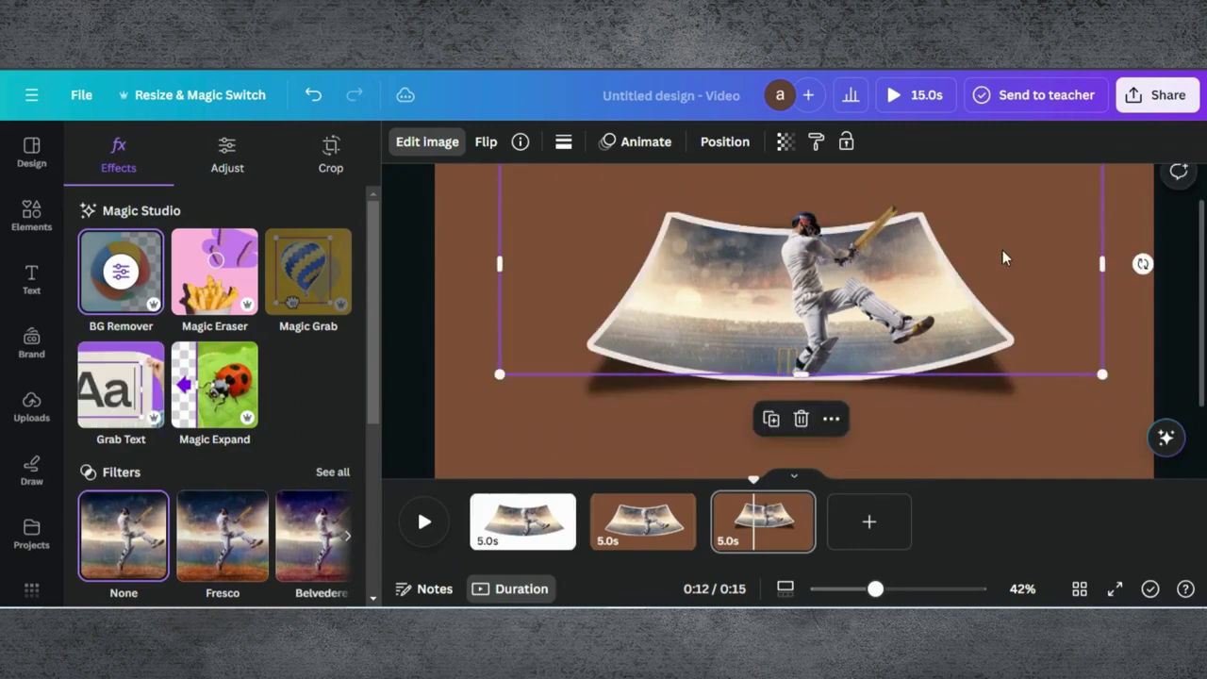
{"action": "left_click", "coordinate": [1005, 249]}
Set up the download of the finished design as a PNG with a transparent background
{"action": "left_click", "coordinate": [1162, 98]}
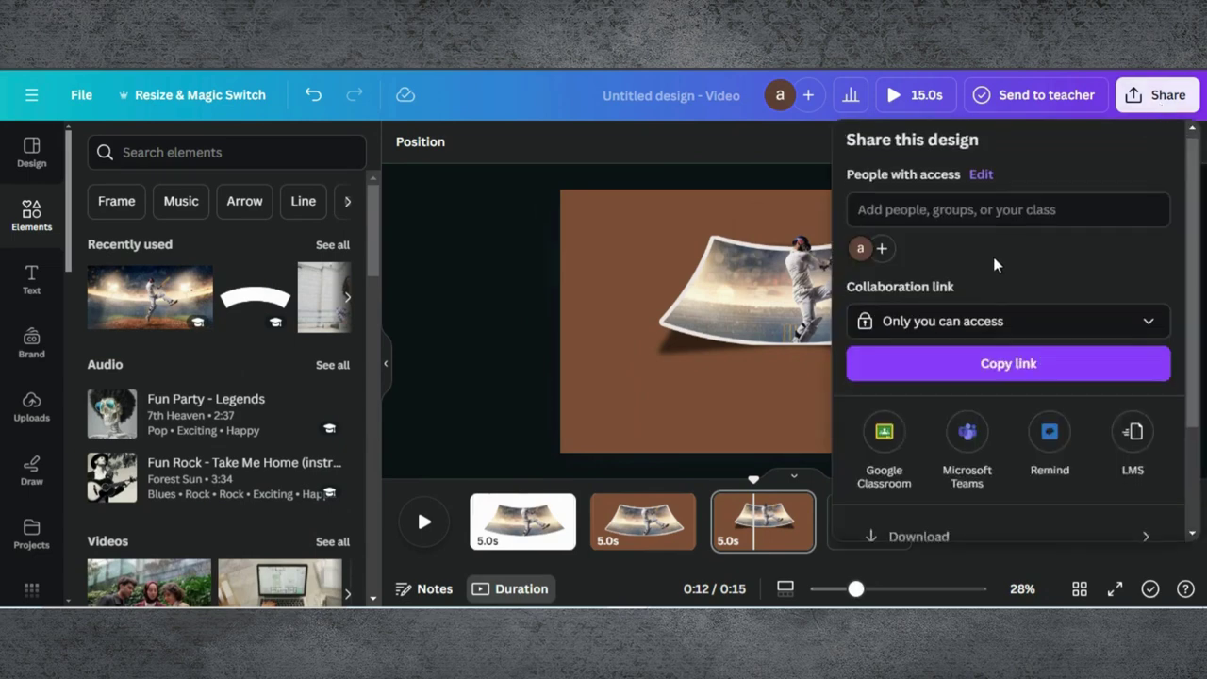
{"action": "scroll", "coordinate": [981, 283], "scroll_direction": "down", "scroll_amount": 2}
{"action": "left_click", "coordinate": [919, 390]}
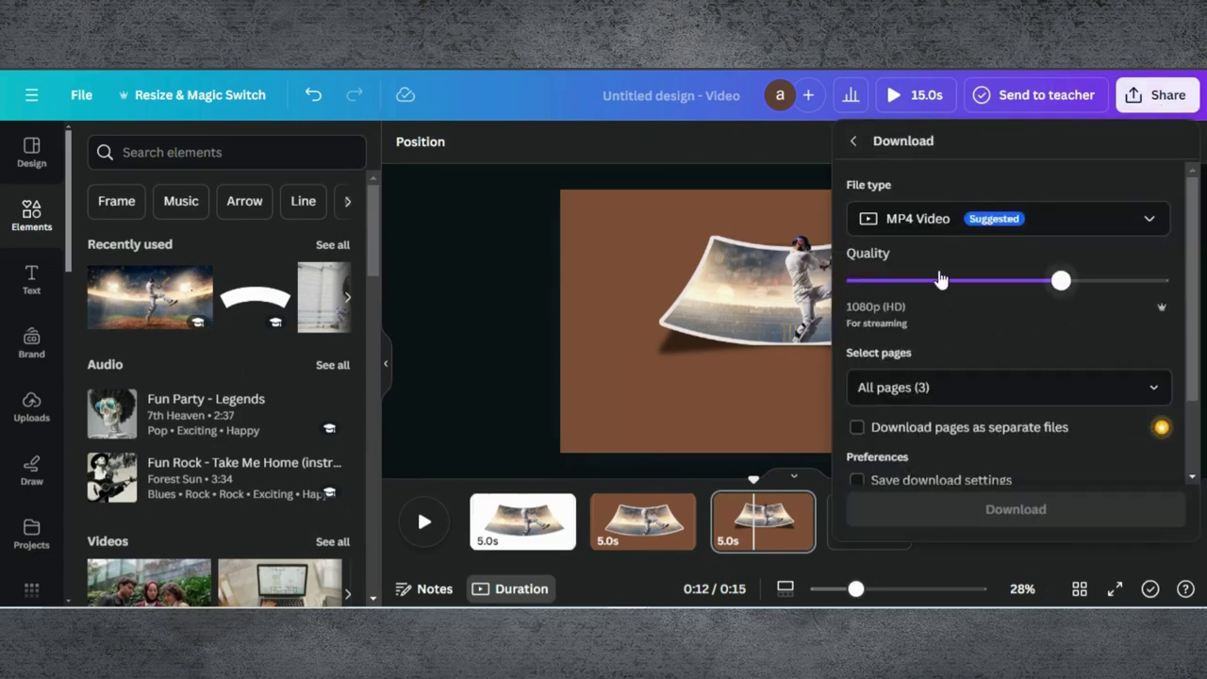
{"action": "left_click", "coordinate": [962, 226]}
{"action": "left_click", "coordinate": [902, 325]}
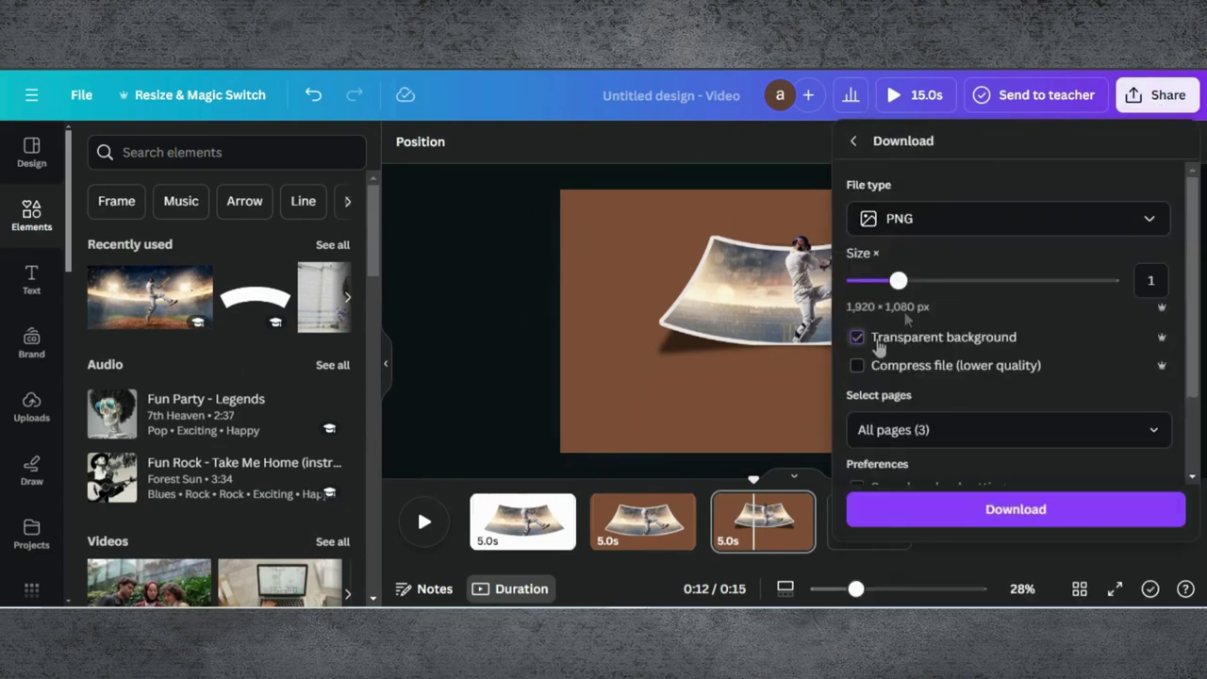
Restrict the download to page 3 only and export it
{"action": "left_click", "coordinate": [943, 423]}
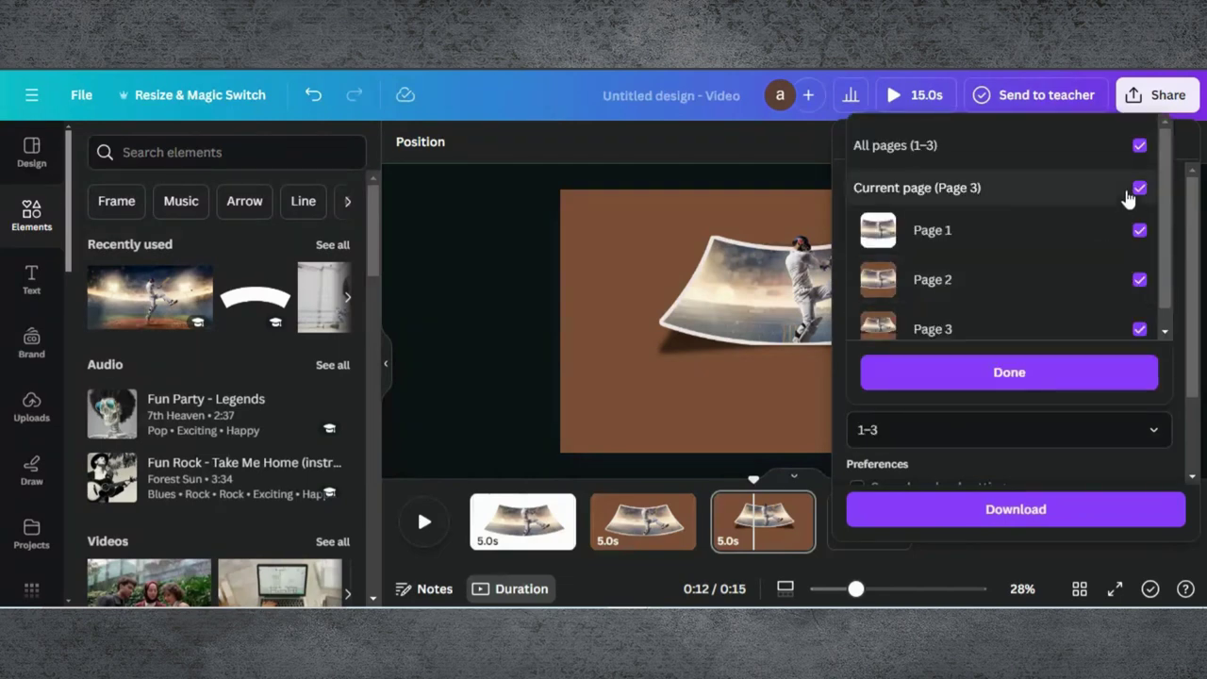
{"action": "left_click", "coordinate": [1139, 146]}
{"action": "left_click", "coordinate": [1139, 330]}
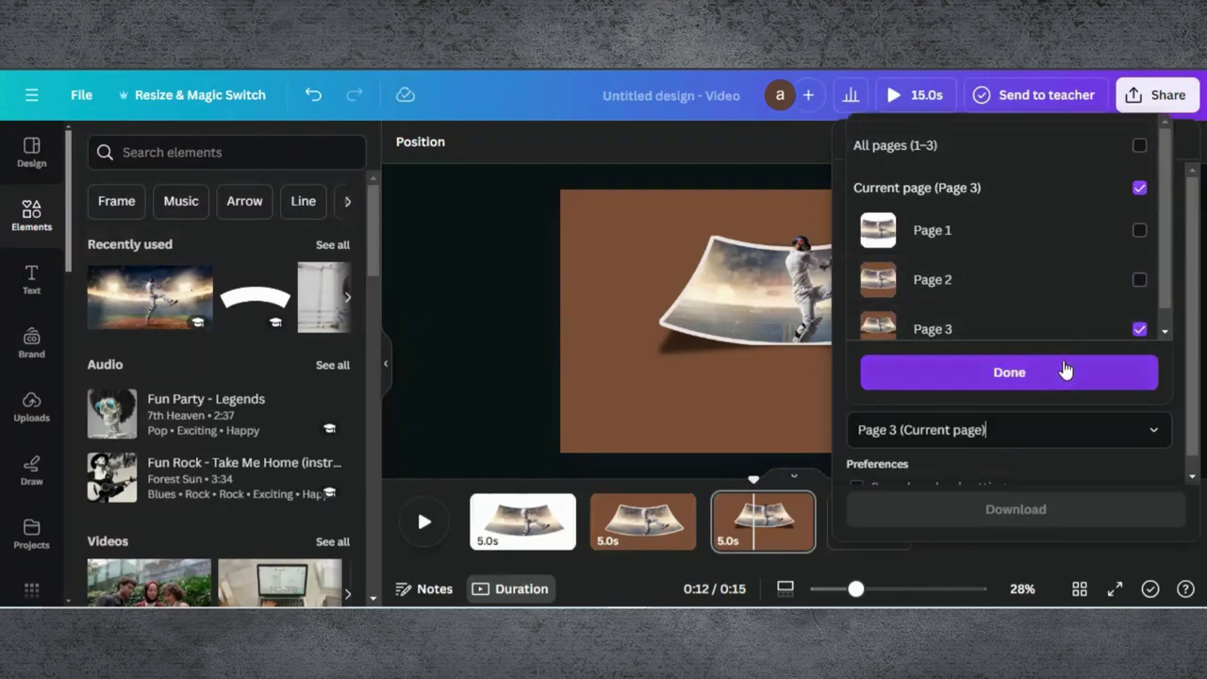
{"action": "left_click", "coordinate": [1064, 373]}
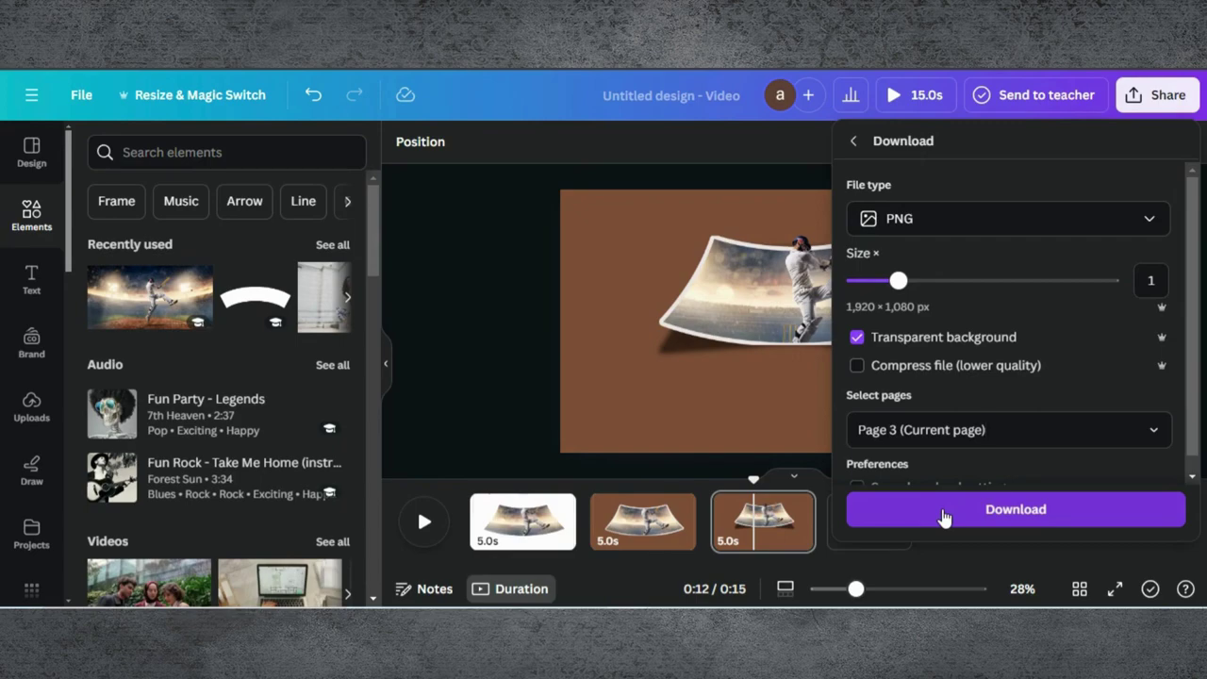
{"action": "left_click", "coordinate": [943, 514]}
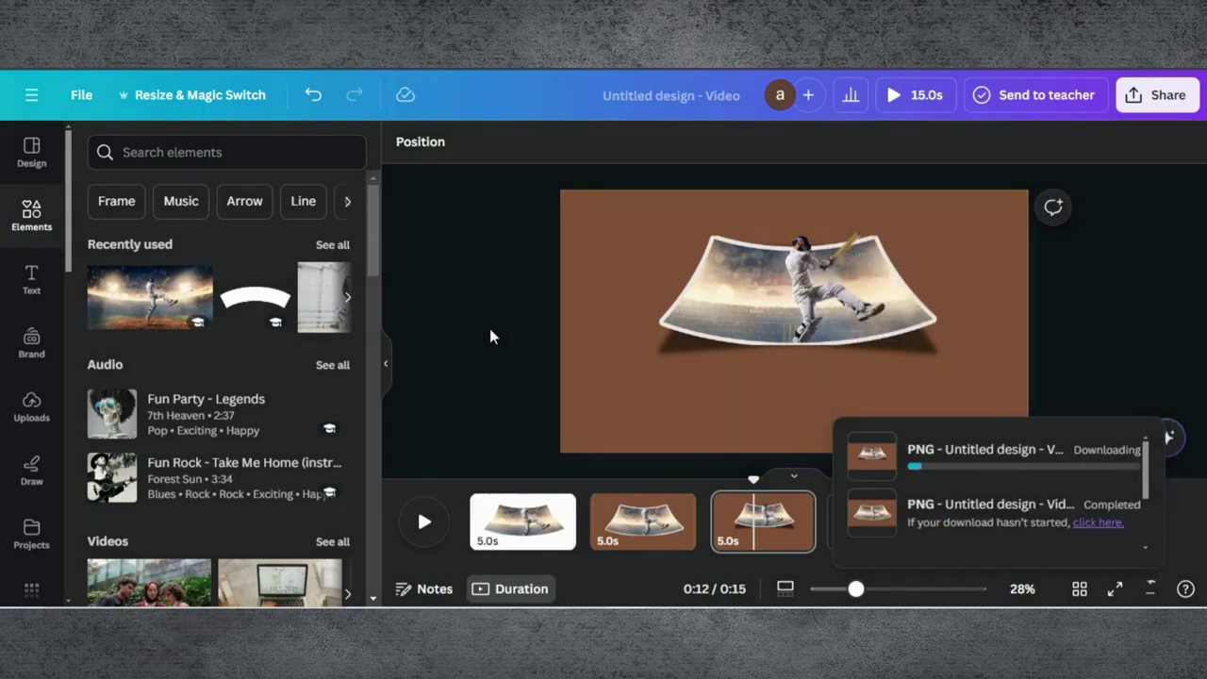